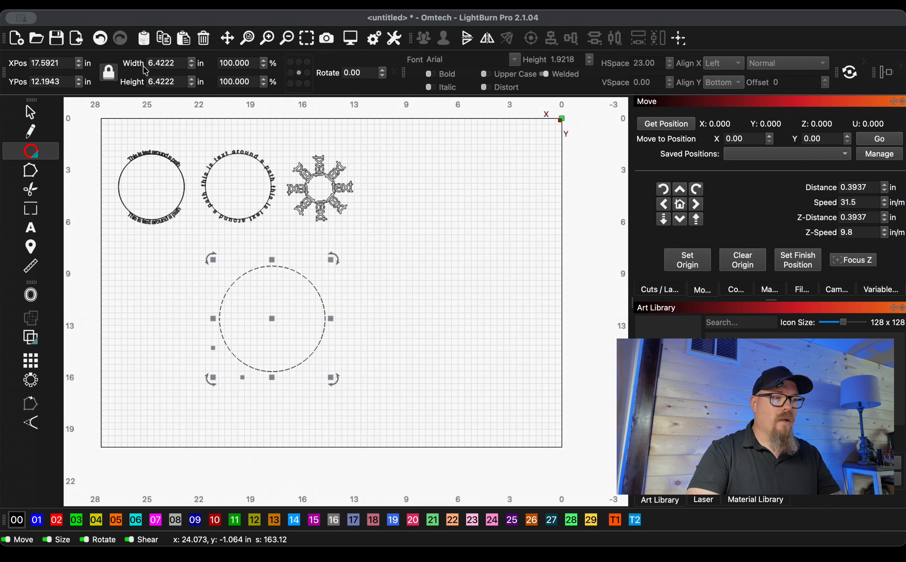
# Resize the large circle to a width and height of 4 in and deselect it.
pyautogui.doubleClick(155, 64)
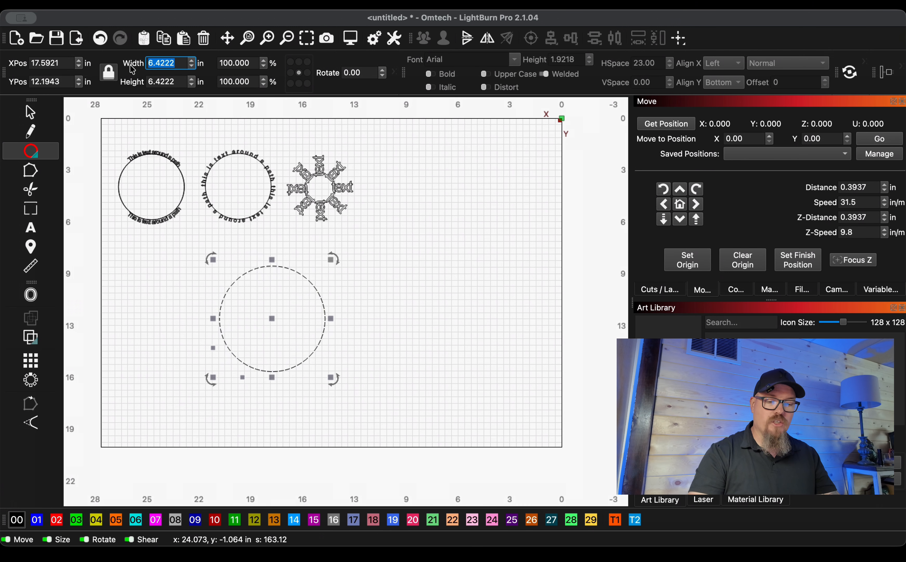
pyautogui.press('Return')
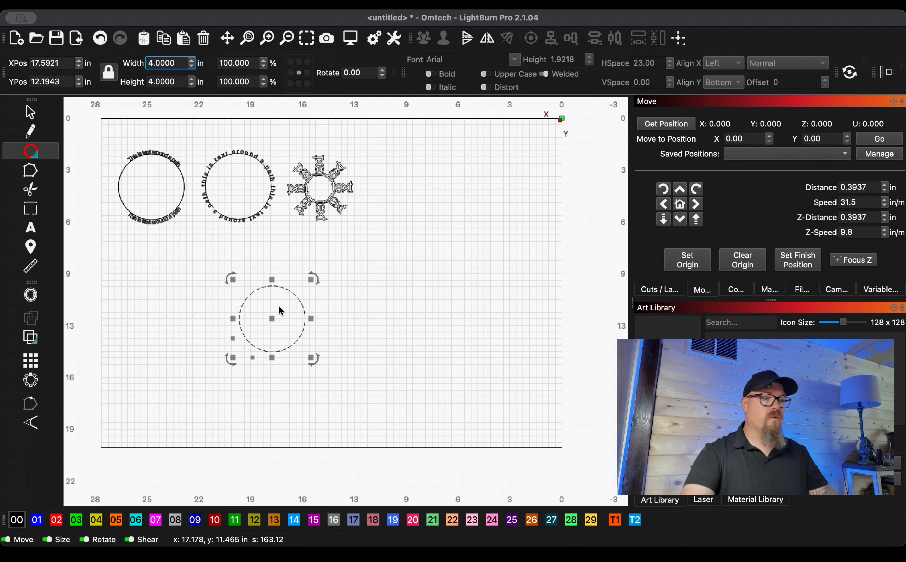
pyautogui.click(325, 314)
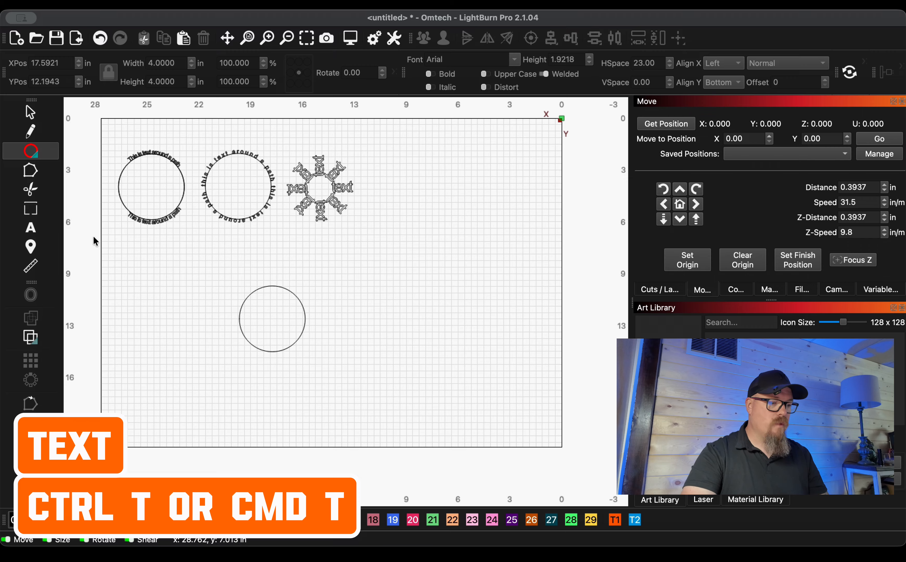
# Add the text "this is text around a path" just above the 4-inch circle.
pyautogui.press('super+t')
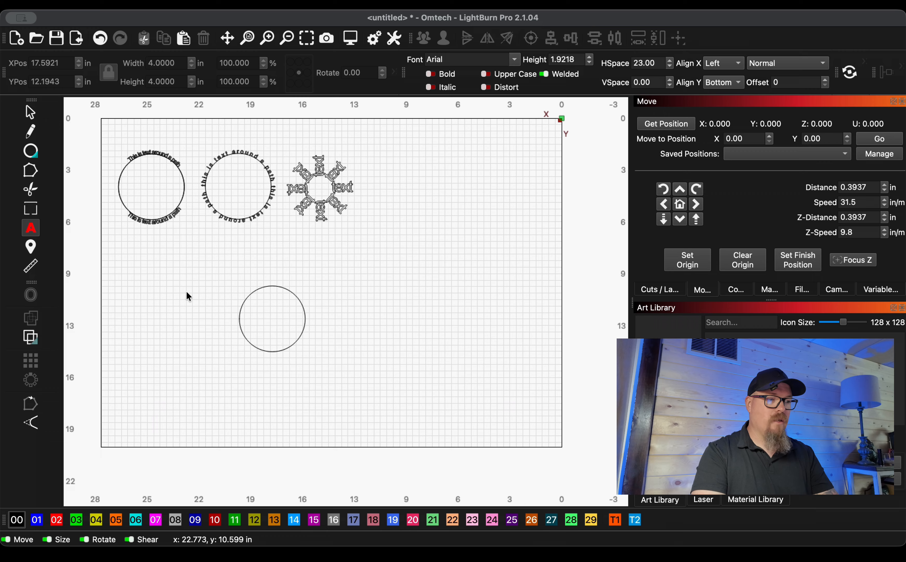
pyautogui.click(200, 291)
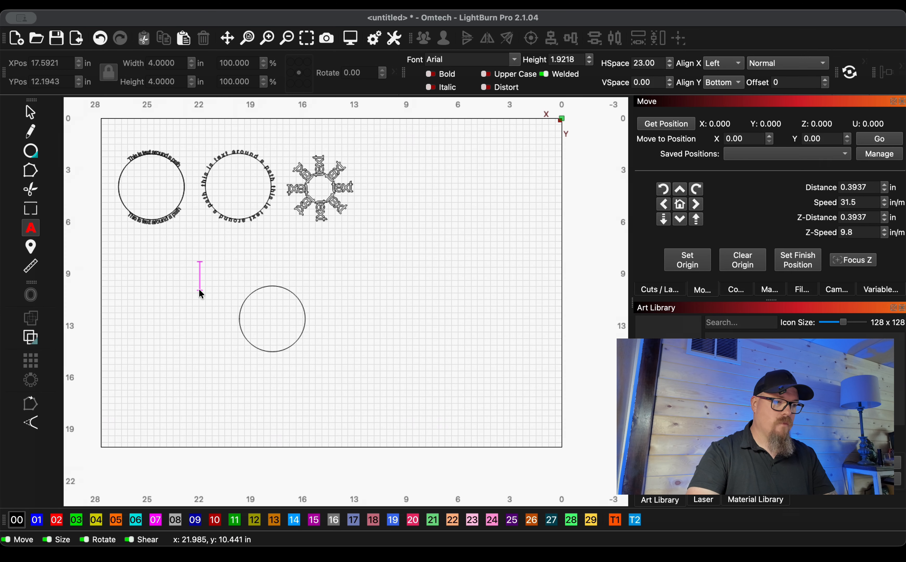
pyautogui.write('thi')
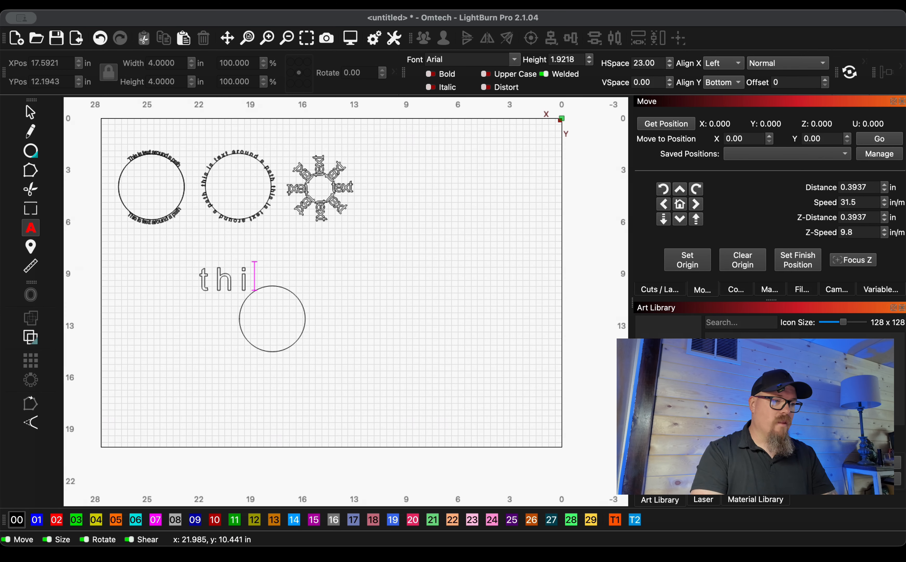
pyautogui.write('s is tex')
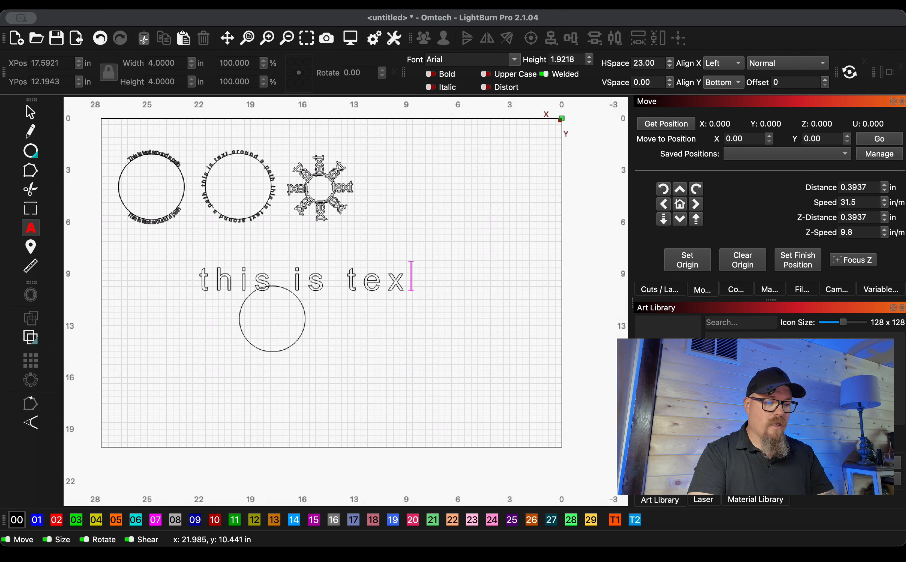
pyautogui.write('t around a')
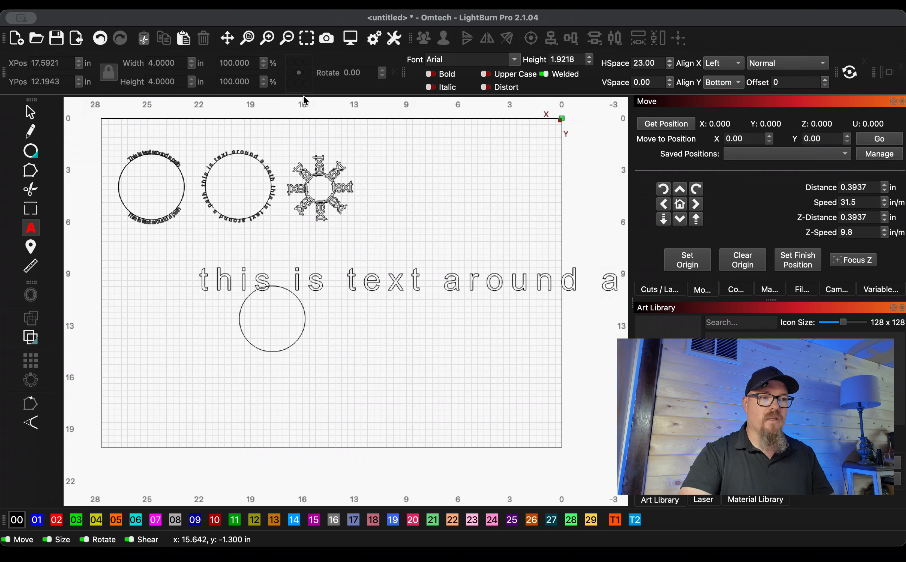
# Reduce the new text's height to 0.7343 in and finish text editing with the text selected.
pyautogui.scroll(-10, 591, 68)
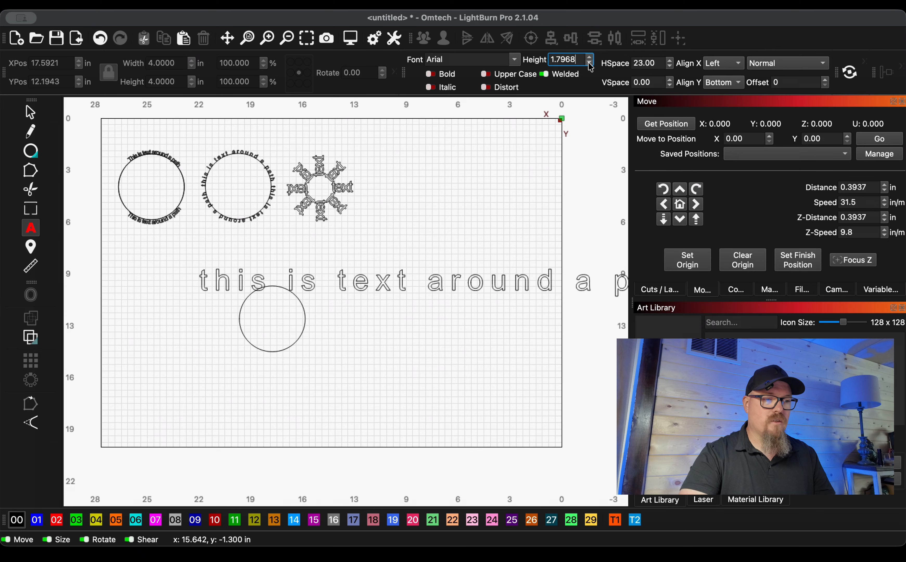
pyautogui.scroll(-9, 590, 67)
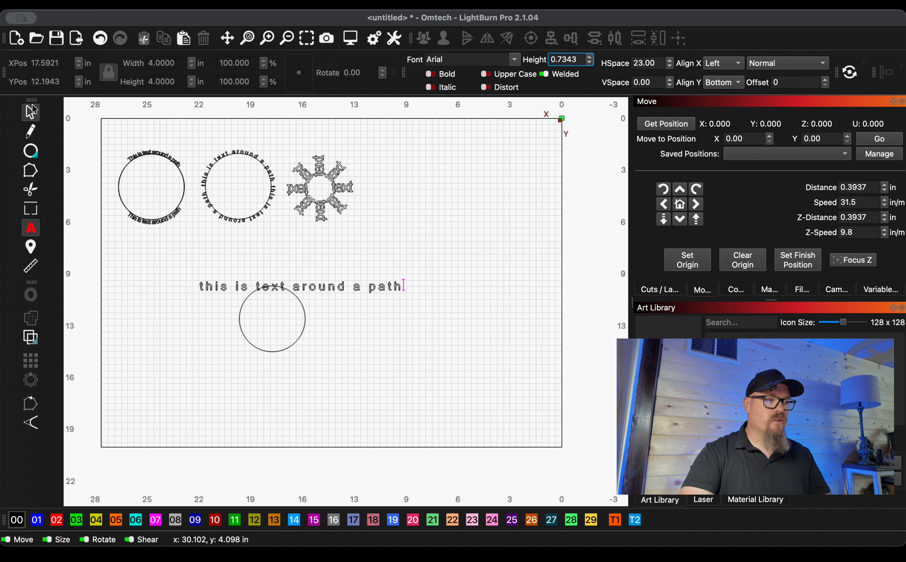
pyautogui.click(33, 110)
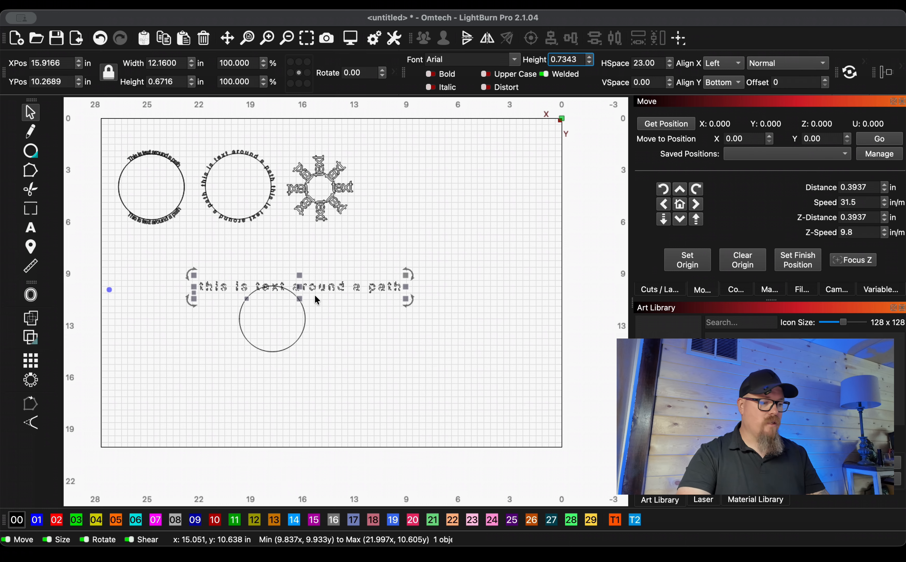
# Add the 4-inch circle to the selection and apply the circle as the text's path.
pyautogui.press('shift')
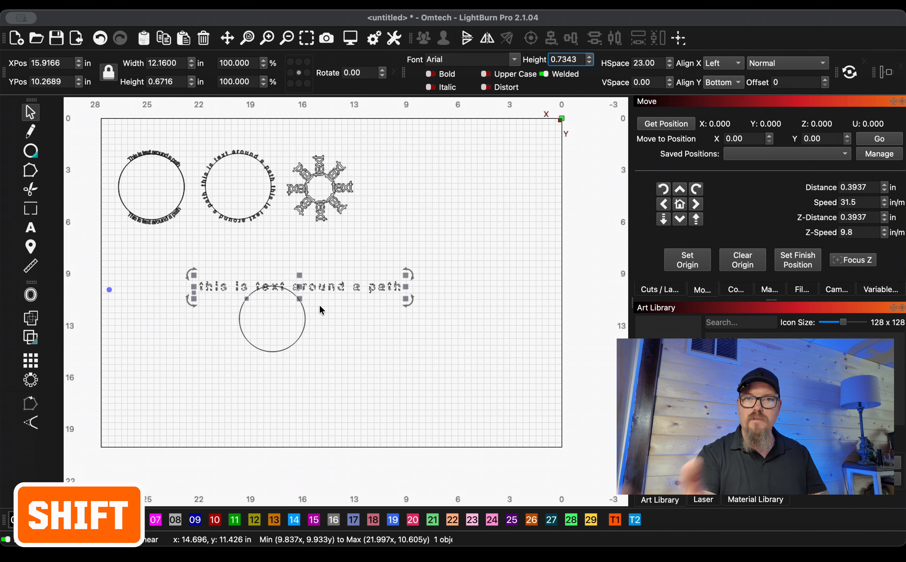
pyautogui.keyDown('shift'); pyautogui.click(306, 317); pyautogui.keyUp('shift')
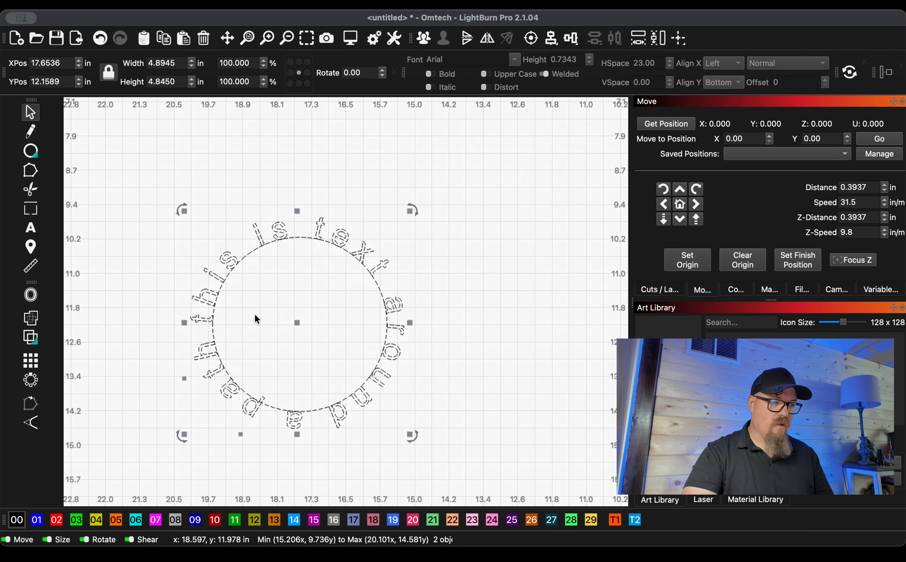
pyautogui.scroll(3, 256, 310)
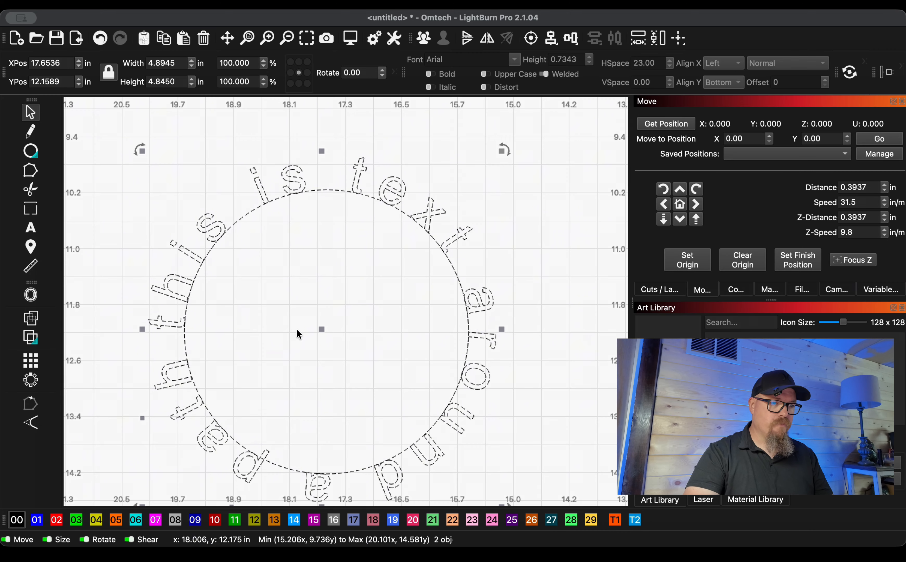
pyautogui.scroll(-3, 370, 320)
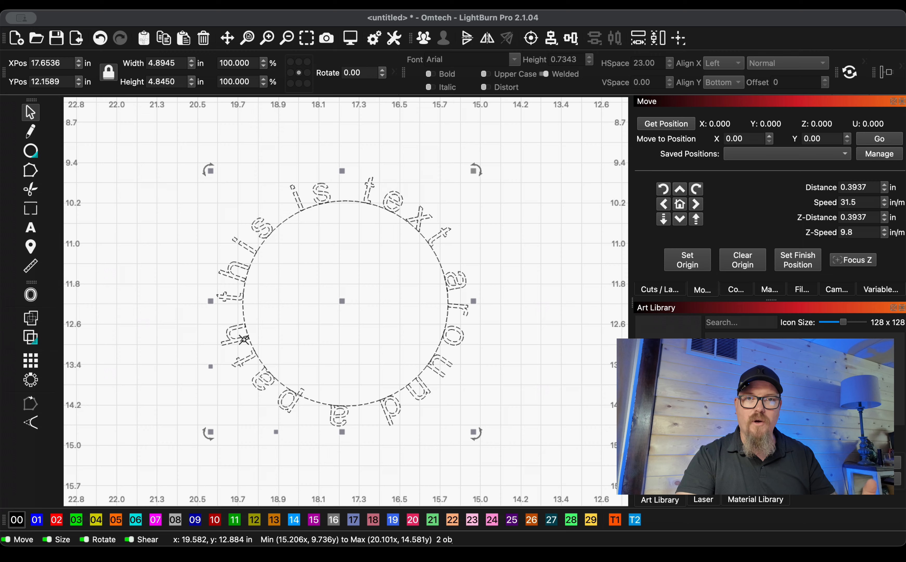
# Select only the curved text and set its height to 0.3593 in.
pyautogui.click(490, 266)
pyautogui.click(464, 273)
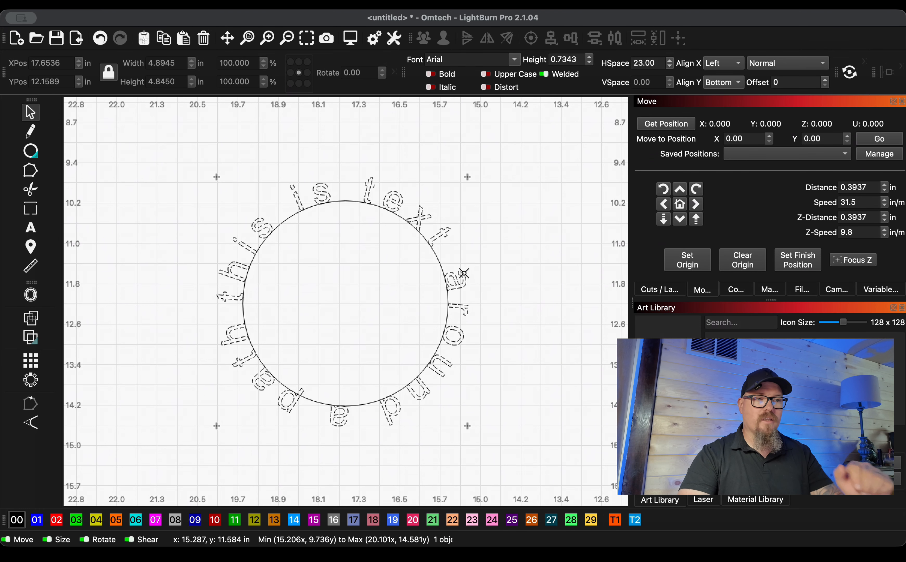
pyautogui.click(590, 63)
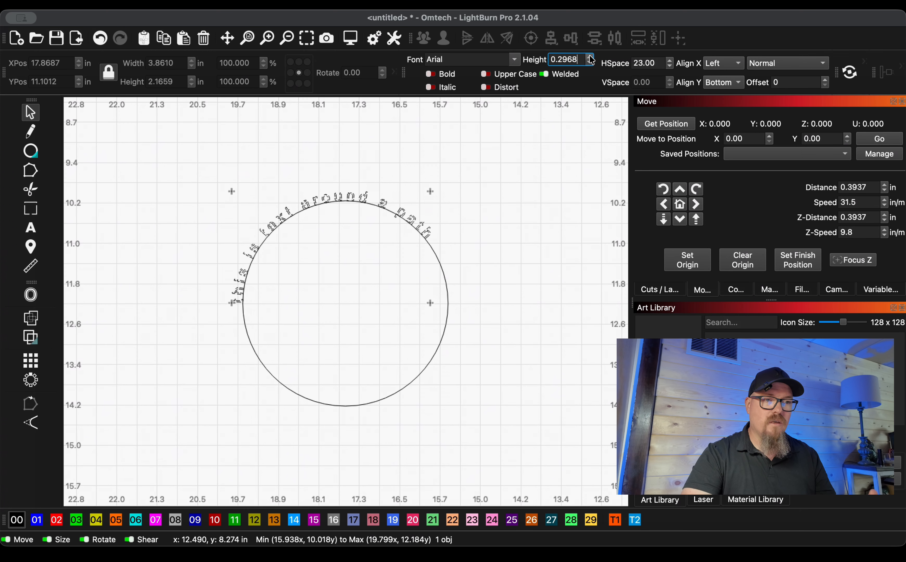
pyautogui.click(589, 58)
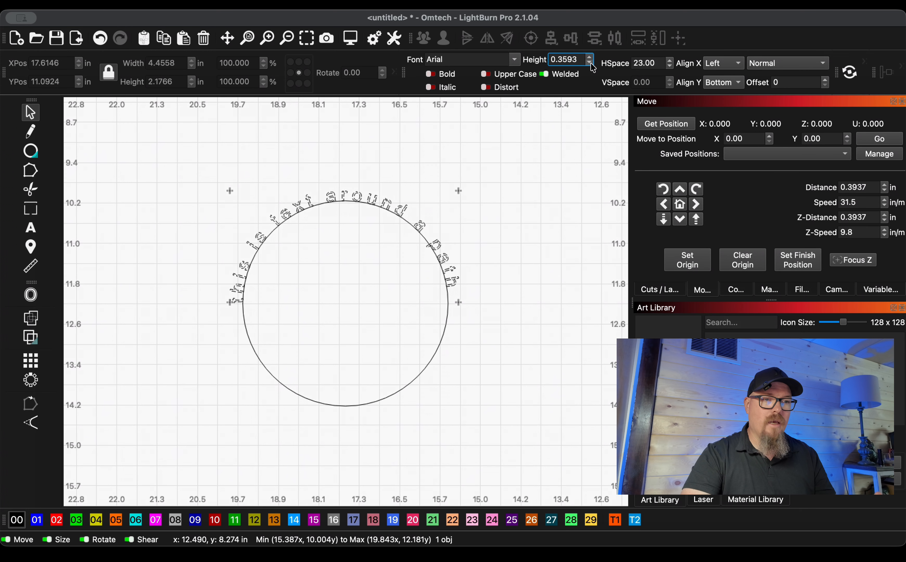
# Set the curved text's Align X to Middle, try a height of 0.4218 in, and return it to 0.3593 in.
pyautogui.click(735, 77)
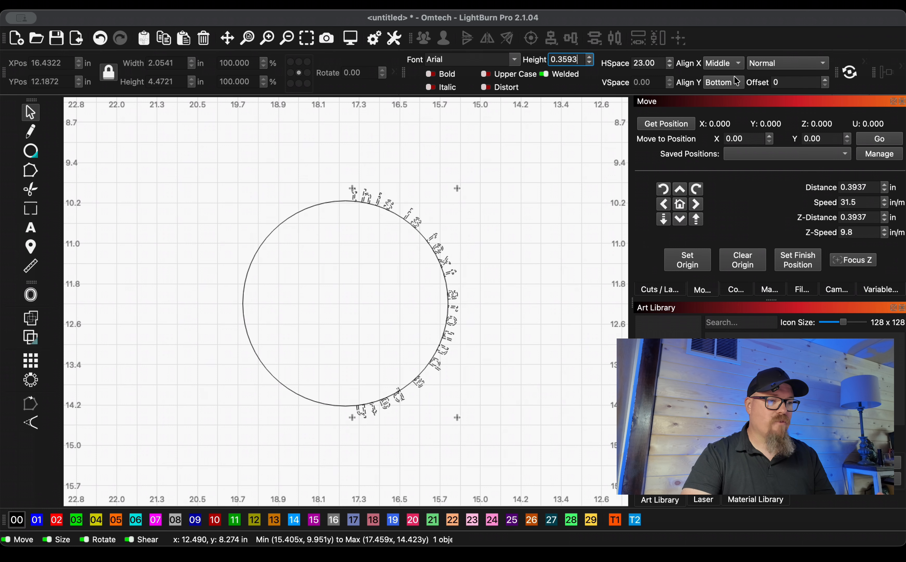
pyautogui.click(589, 57)
pyautogui.click(589, 57)
pyautogui.click(590, 63)
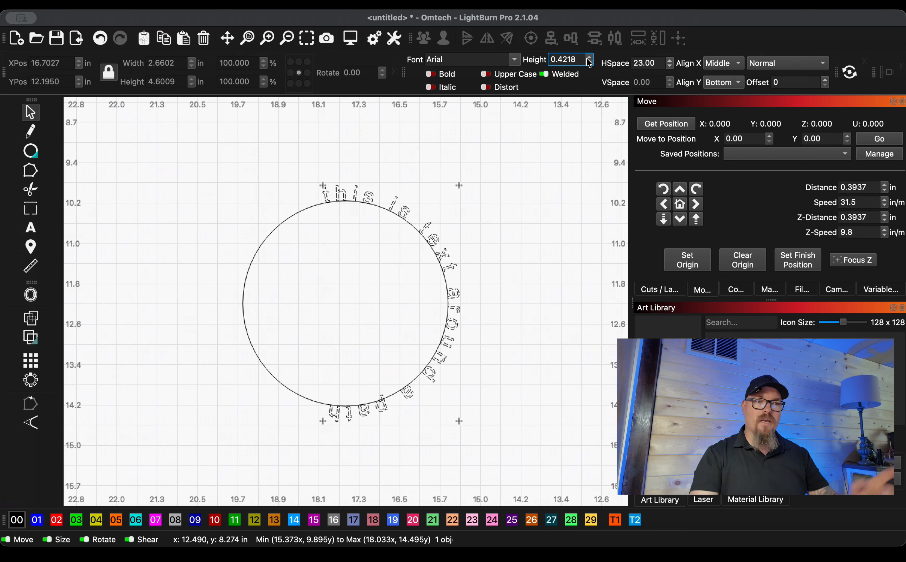
pyautogui.click(589, 62)
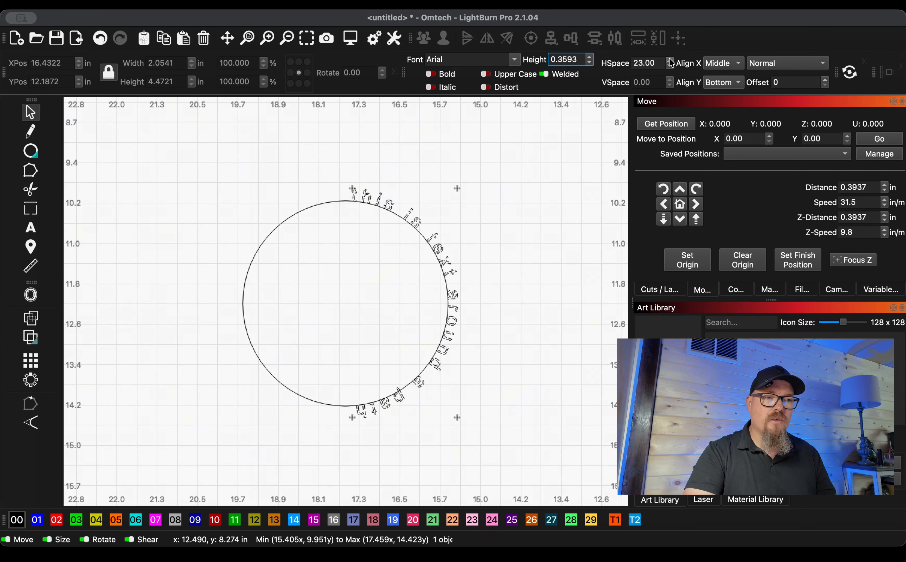
# Try spreading the curved text with HSpace 55, and reduce the spacing to 51.
pyautogui.click(670, 60)
pyautogui.click(670, 60)
pyautogui.click(670, 61)
pyautogui.click(670, 60)
pyautogui.click(670, 60)
pyautogui.click(670, 60)
pyautogui.click(670, 60)
pyautogui.click(670, 61)
pyautogui.click(670, 60)
pyautogui.click(670, 60)
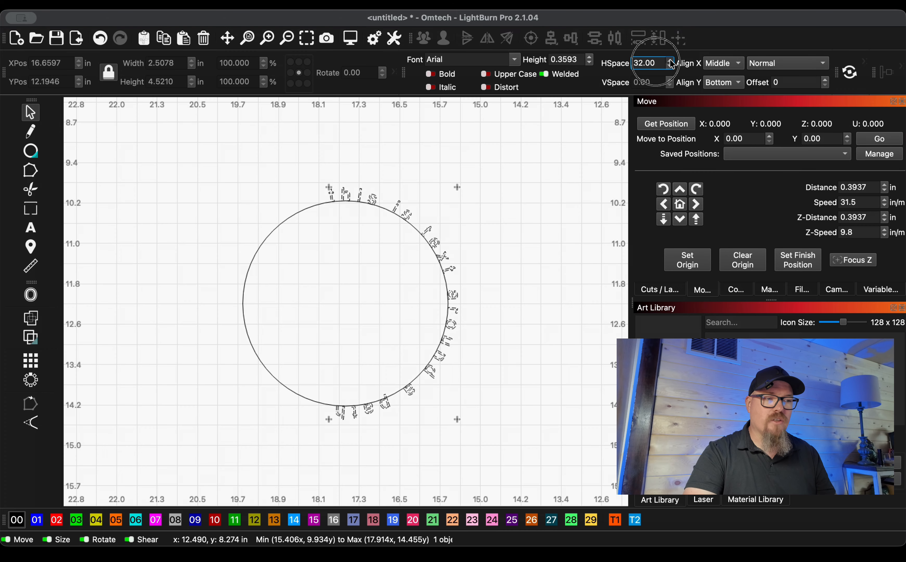
pyautogui.click(670, 60)
pyautogui.click(670, 60)
pyautogui.click(670, 60)
pyautogui.click(670, 61)
pyautogui.click(670, 60)
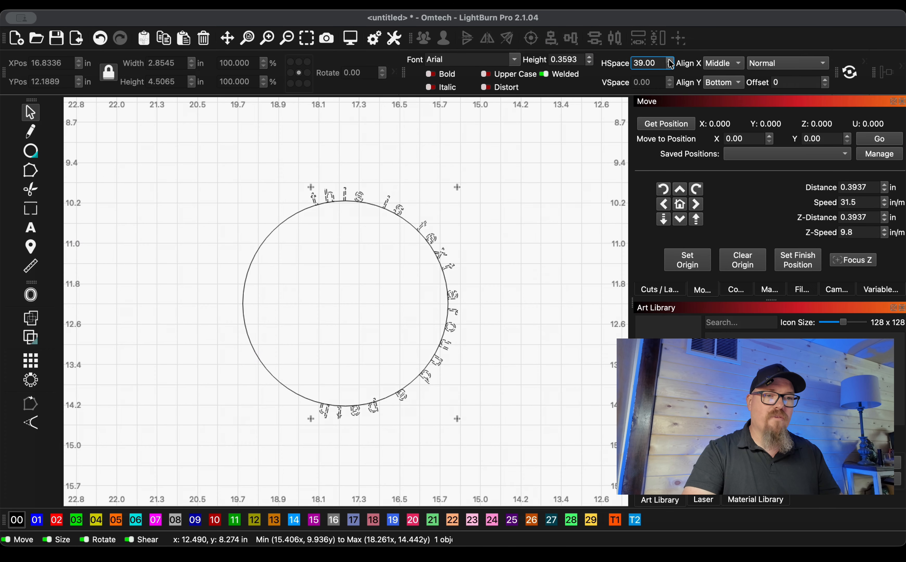
pyautogui.click(670, 60)
pyautogui.click(670, 60)
pyautogui.click(670, 61)
pyautogui.click(670, 60)
pyautogui.click(670, 61)
pyautogui.click(670, 60)
pyautogui.click(670, 60)
pyautogui.click(670, 60)
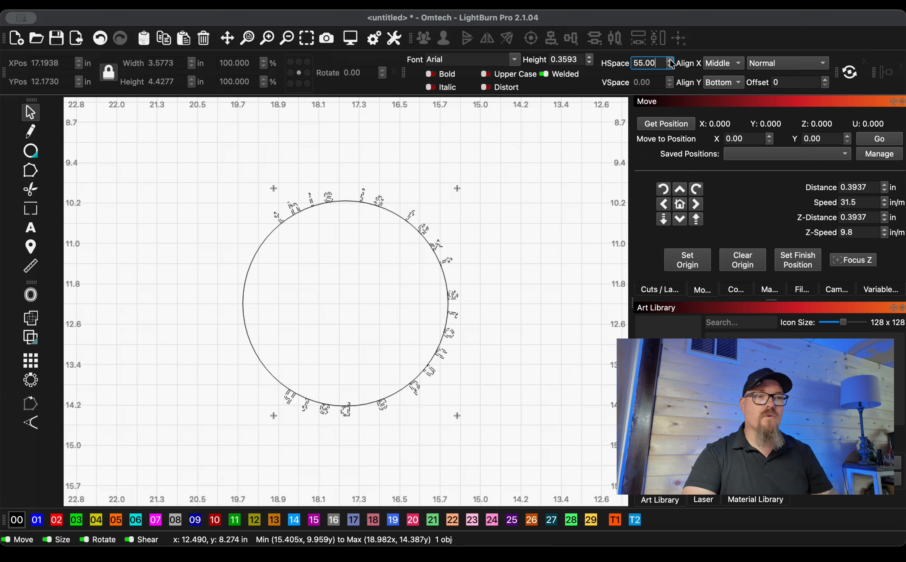
pyautogui.click(669, 66)
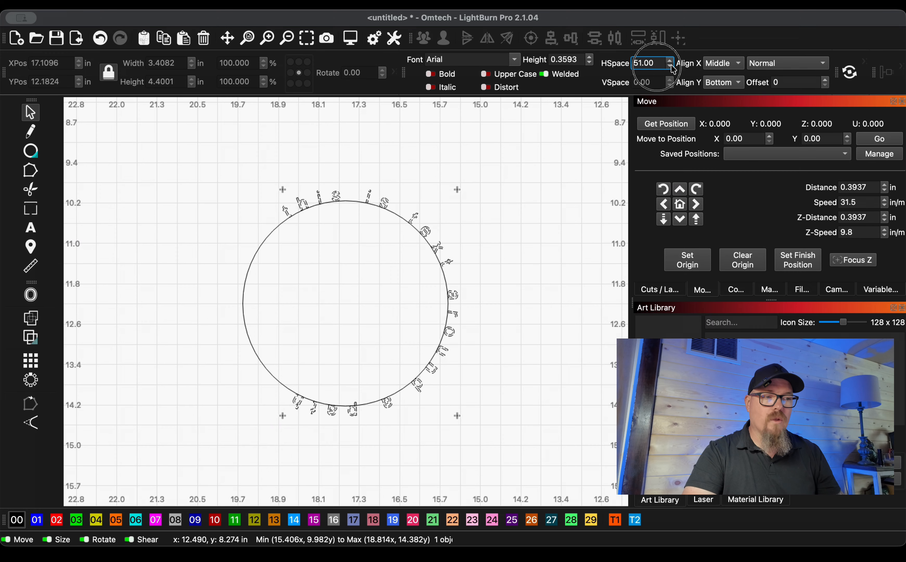
# Set the curved text's Align X to Left and its HSpace to 26.50, and deselect it.
pyautogui.click(726, 48)
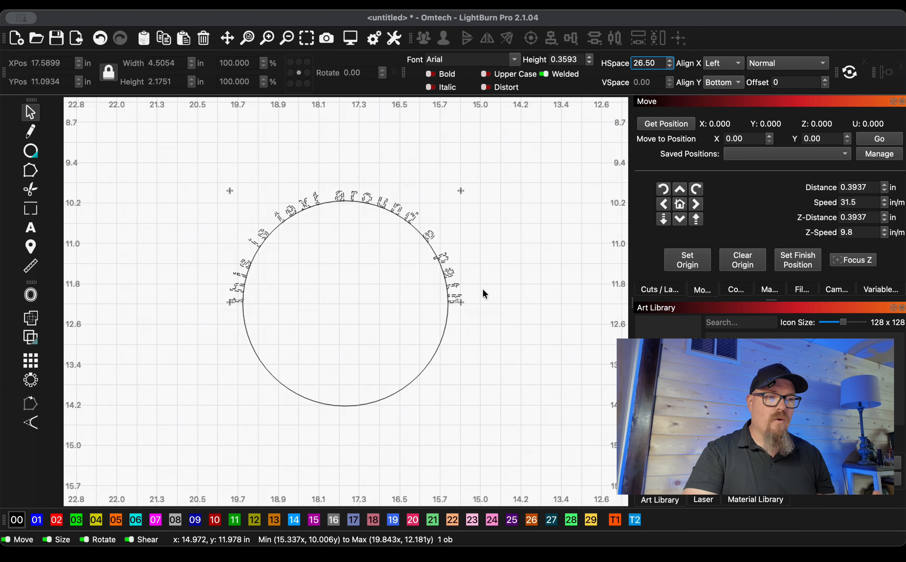
pyautogui.click(491, 295)
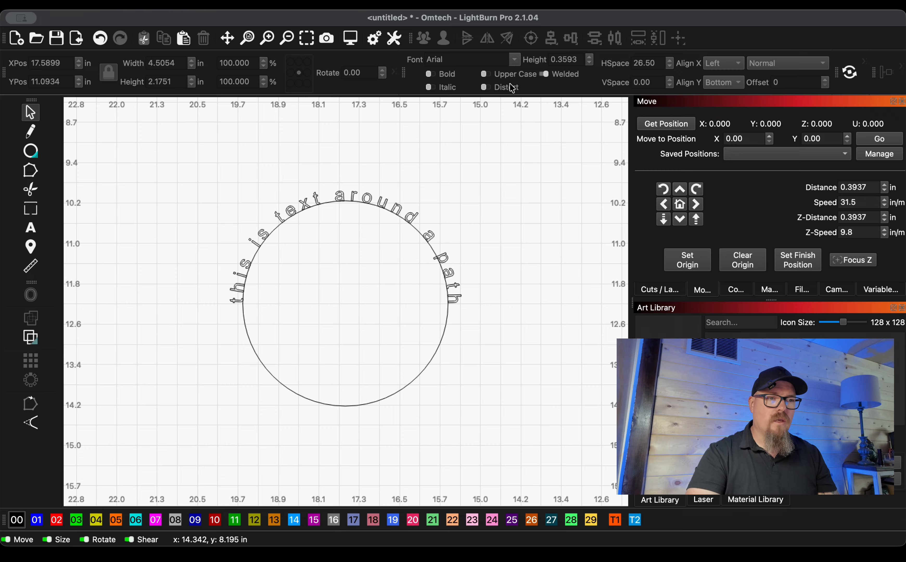
# Append a second "this is text around a path" to the curved text, with height 0.2968 in and HSpace 36.50.
pyautogui.click(453, 303)
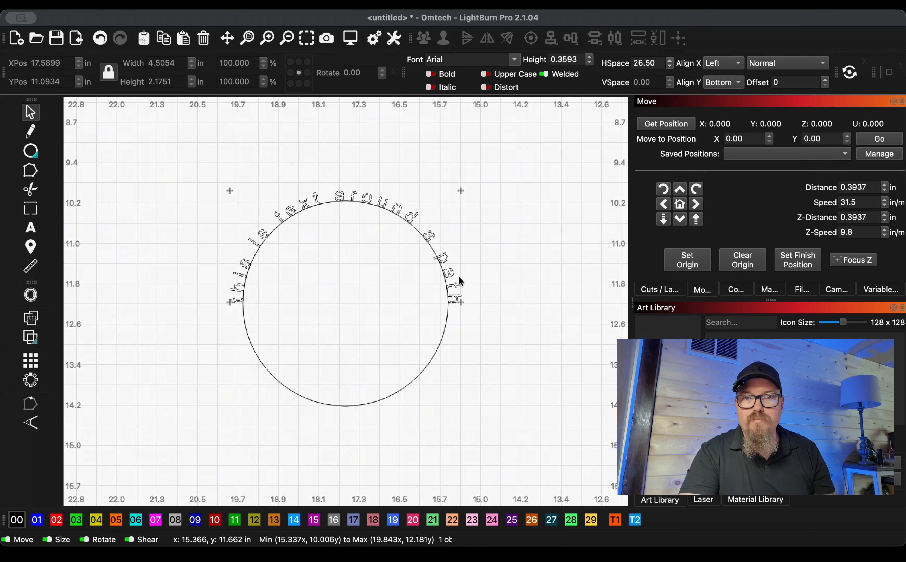
pyautogui.press('super+t')
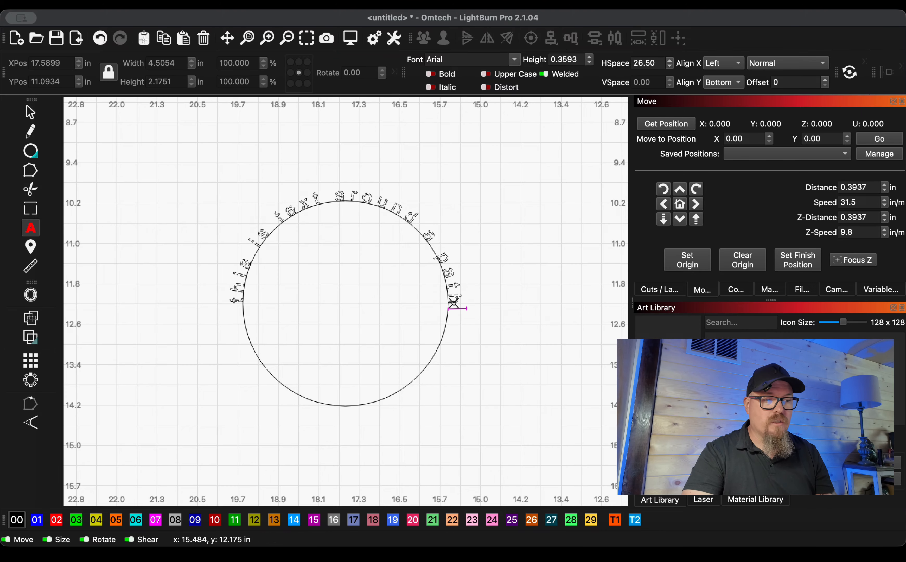
pyautogui.write('this is ')
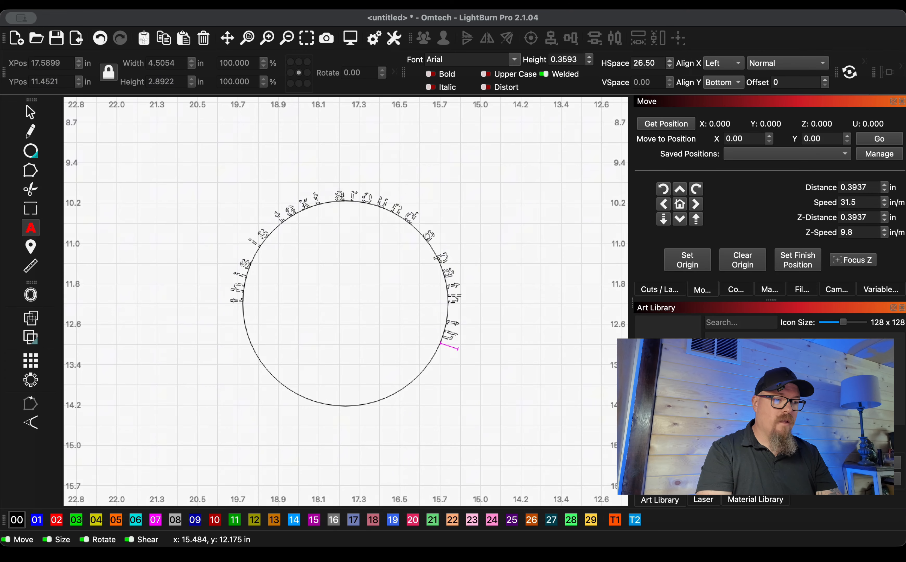
pyautogui.write('text around a')
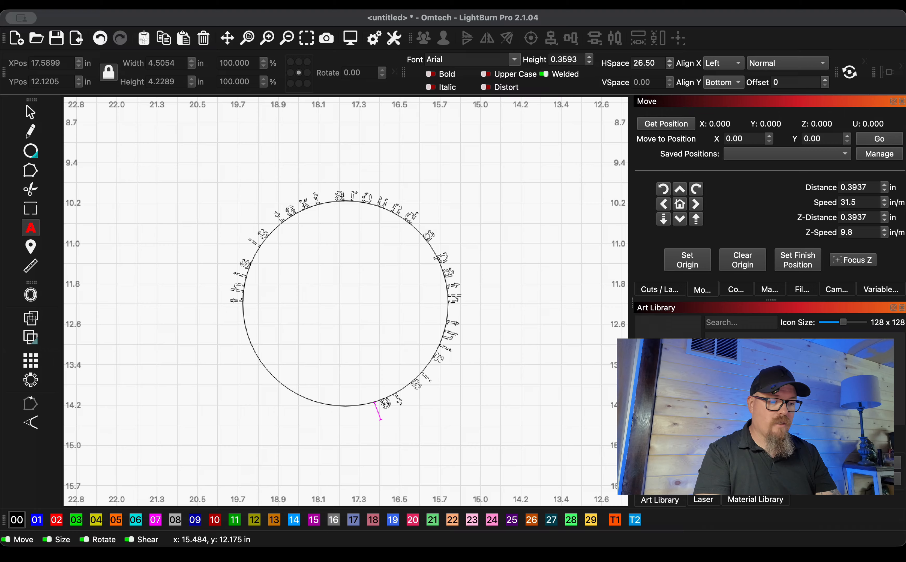
pyautogui.write(' pa')
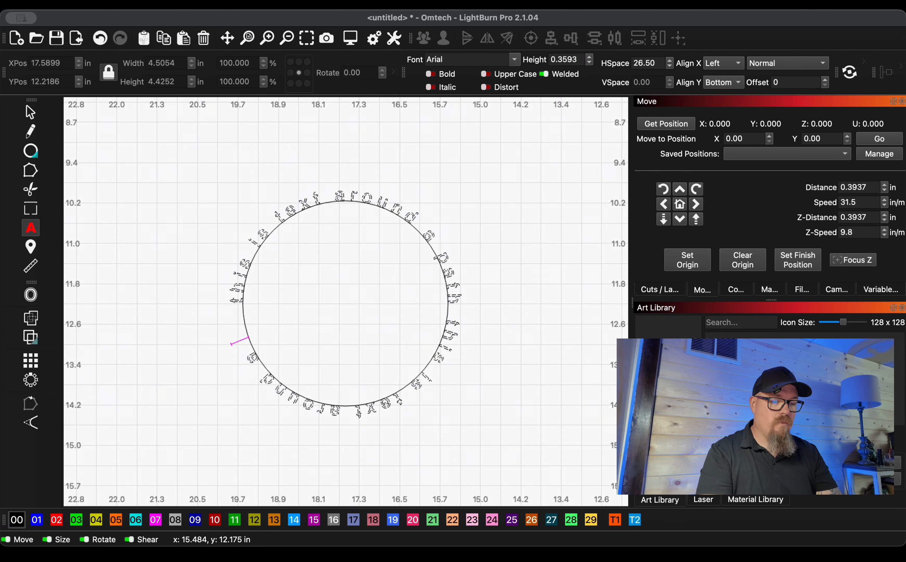
pyautogui.click(587, 62)
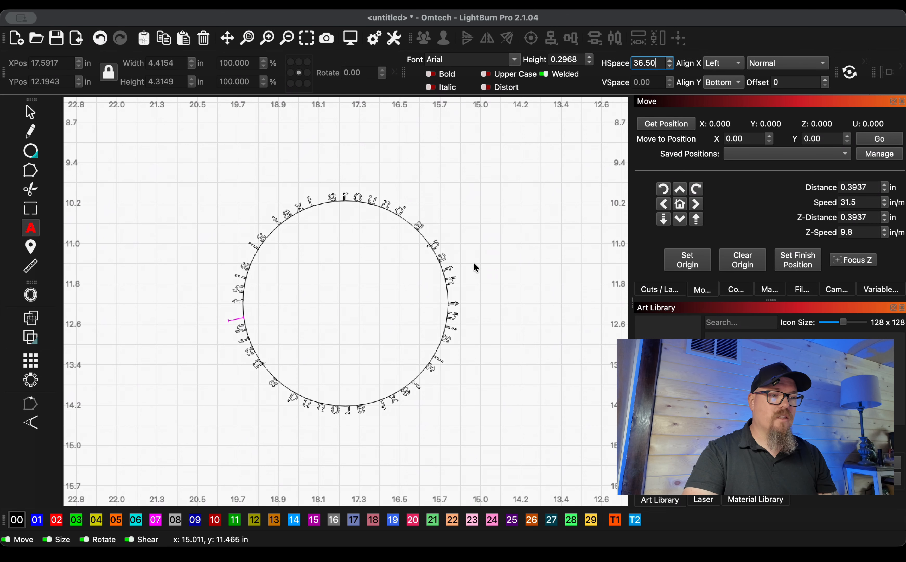
# Try the Upper Case option on the curved text and switch it back off.
pyautogui.click(485, 74)
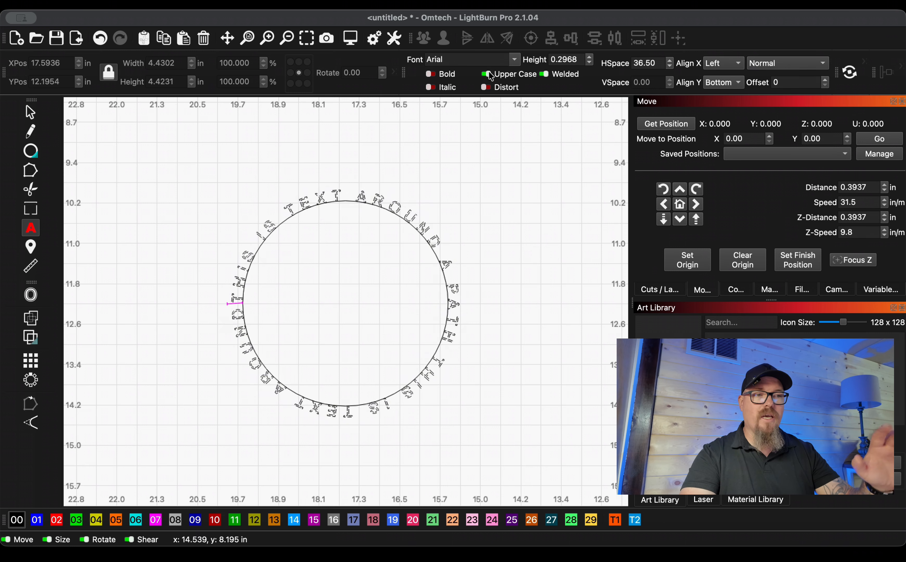
pyautogui.click(485, 74)
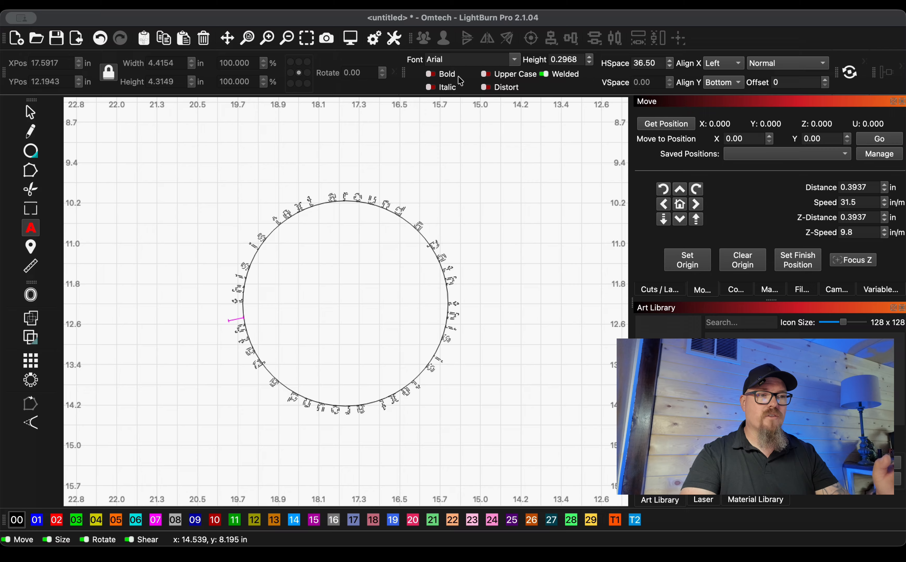
# Try the Italic and Bold options on the curved text and switch both back off.
pyautogui.click(438, 90)
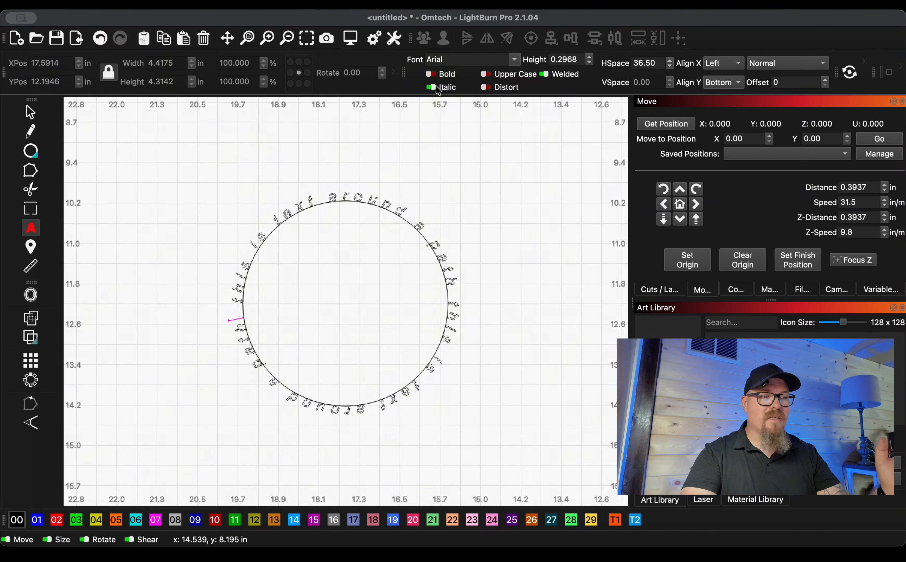
pyautogui.click(435, 89)
pyautogui.click(434, 75)
pyautogui.click(433, 75)
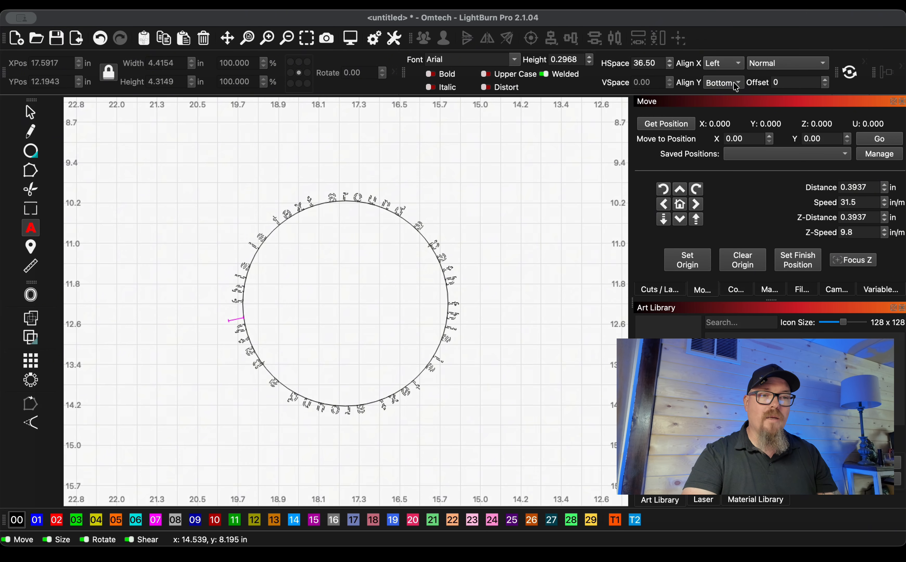
# Try Align Y Top and Middle on the curved text, set it back to Bottom, and finish editing the text.
pyautogui.click(730, 58)
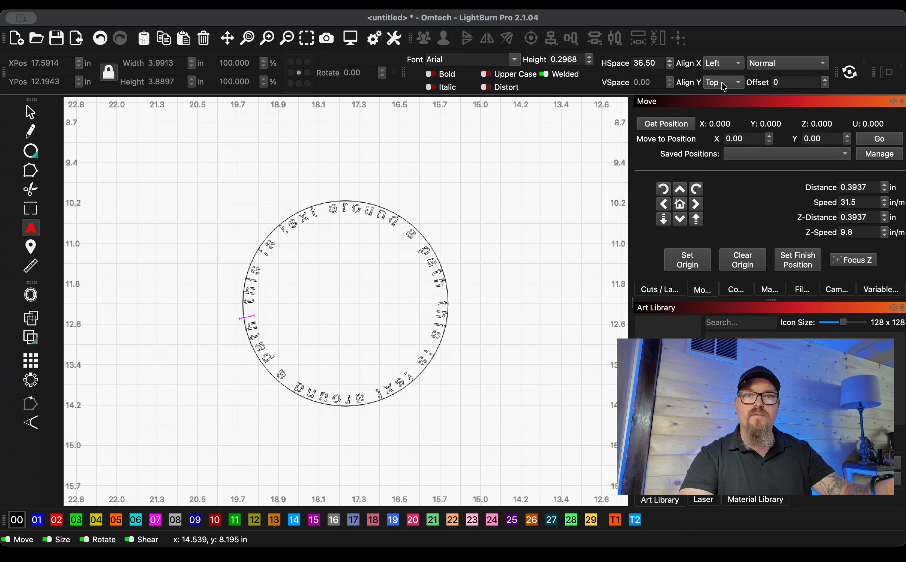
pyautogui.click(721, 82)
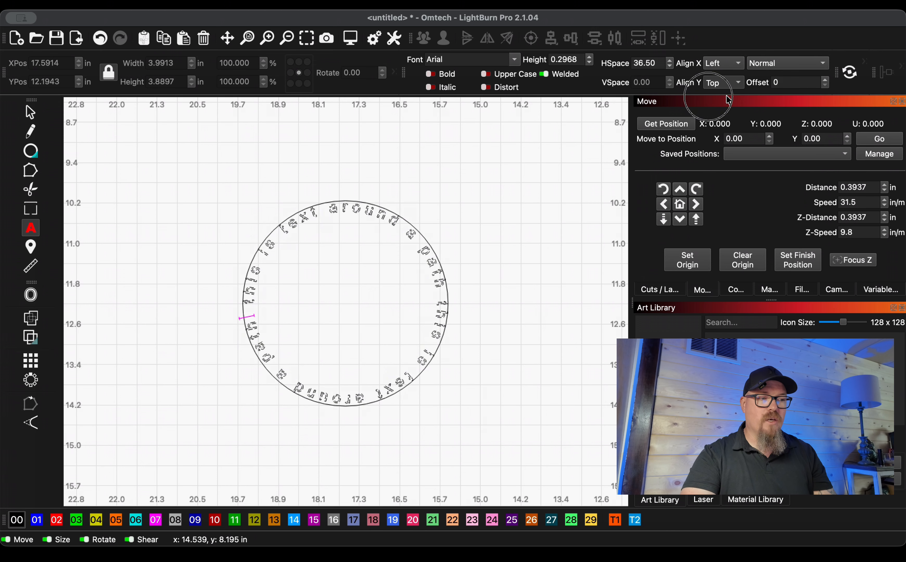
pyautogui.click(724, 91)
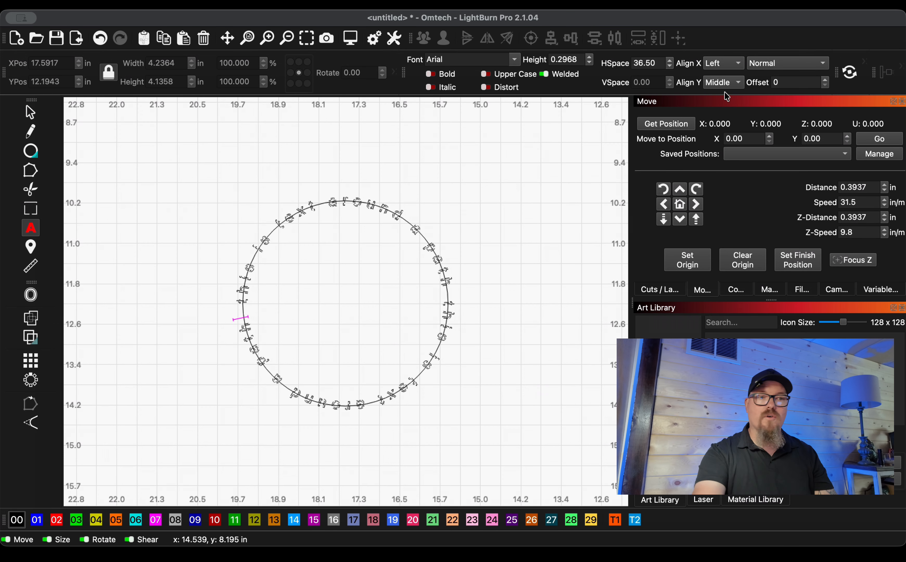
pyautogui.click(725, 82)
pyautogui.click(724, 91)
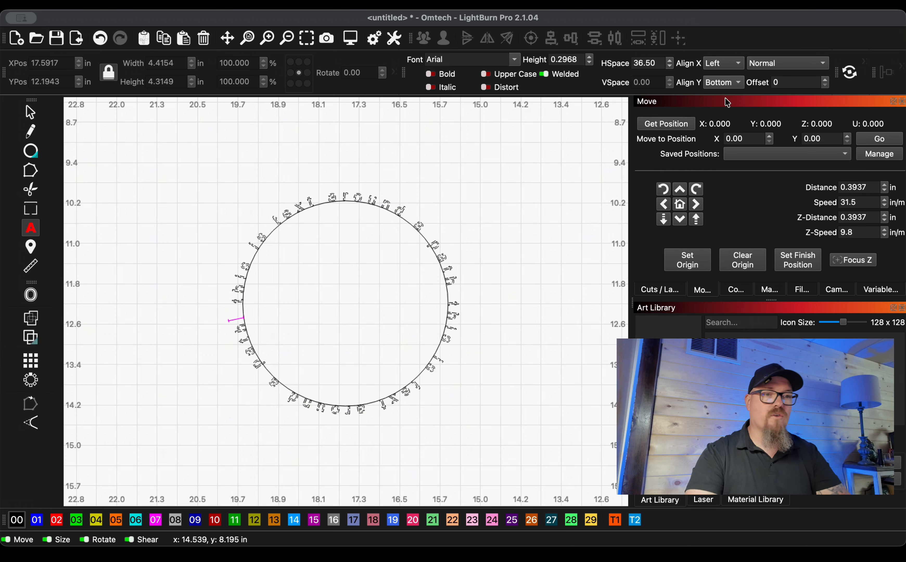
pyautogui.press('Escape')
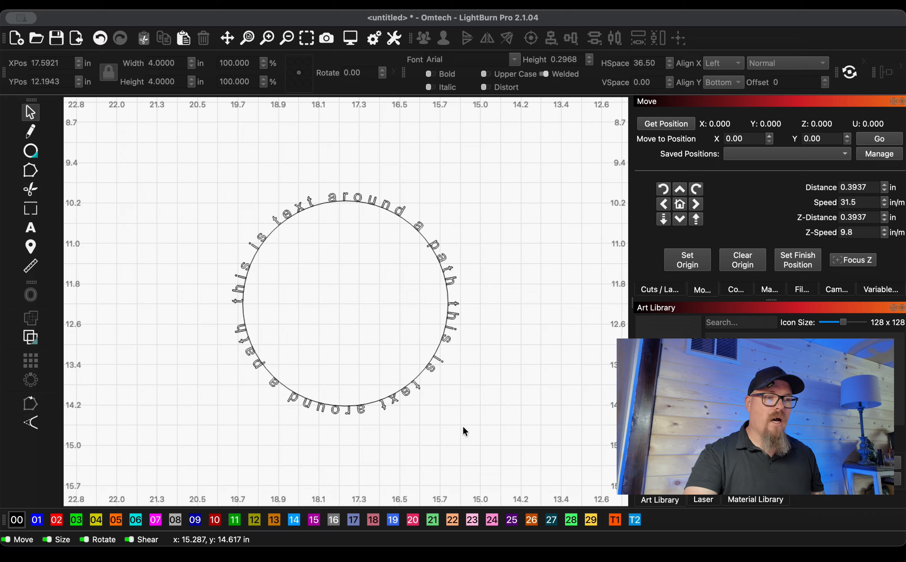
# Select the circle with its curved text and rotate both clockwise in 90-degree steps.
pyautogui.moveTo(473, 358); pyautogui.dragTo(382, 281)
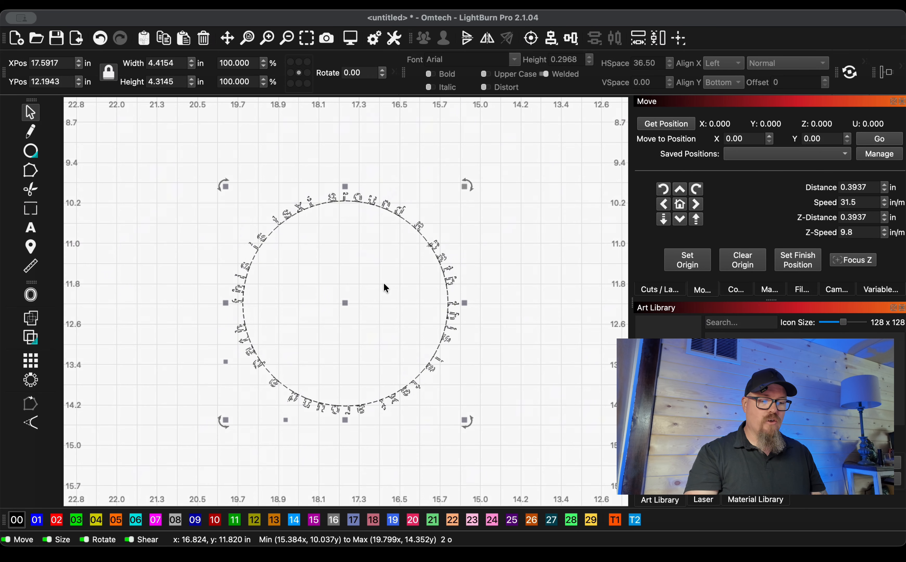
pyautogui.press('.')
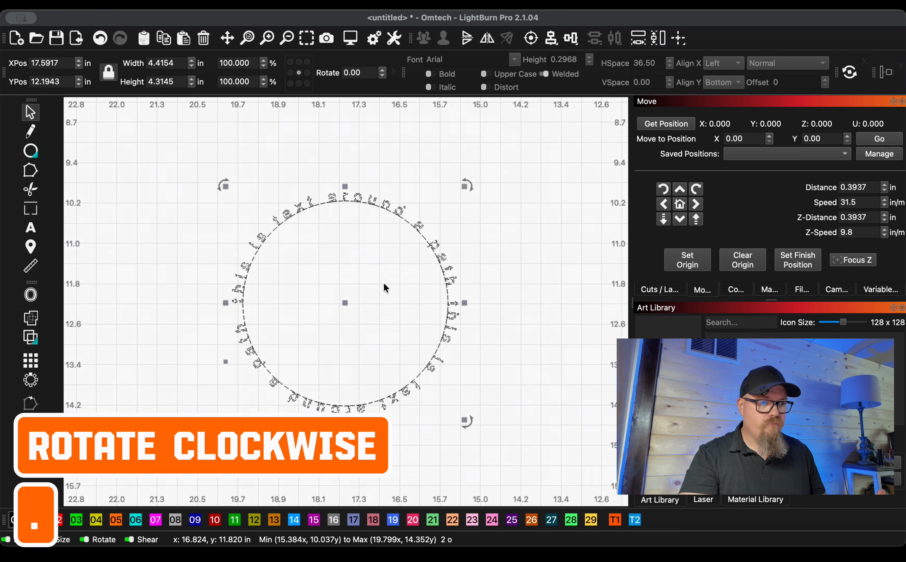
pyautogui.press('.')
pyautogui.press('.')
pyautogui.press('.')
pyautogui.press('.')
pyautogui.press('.')
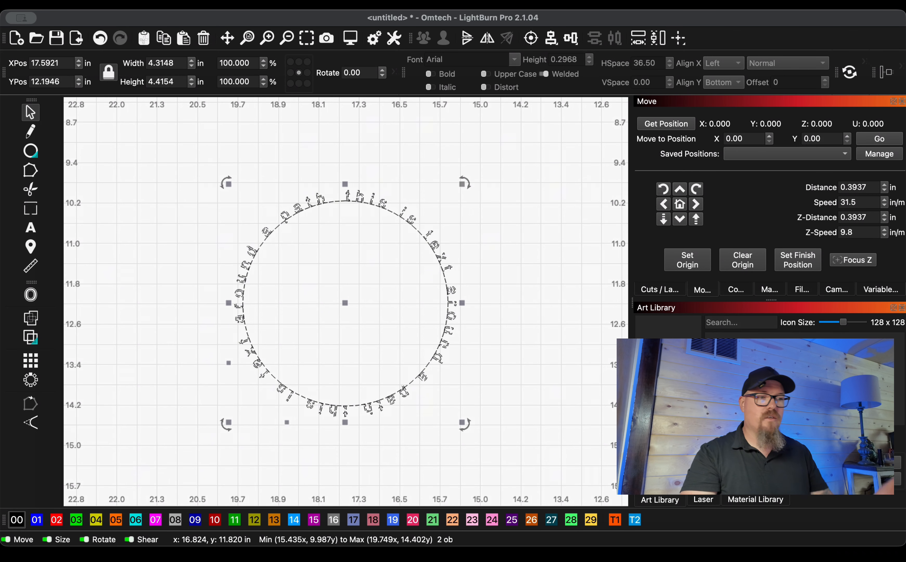
pyautogui.press('.')
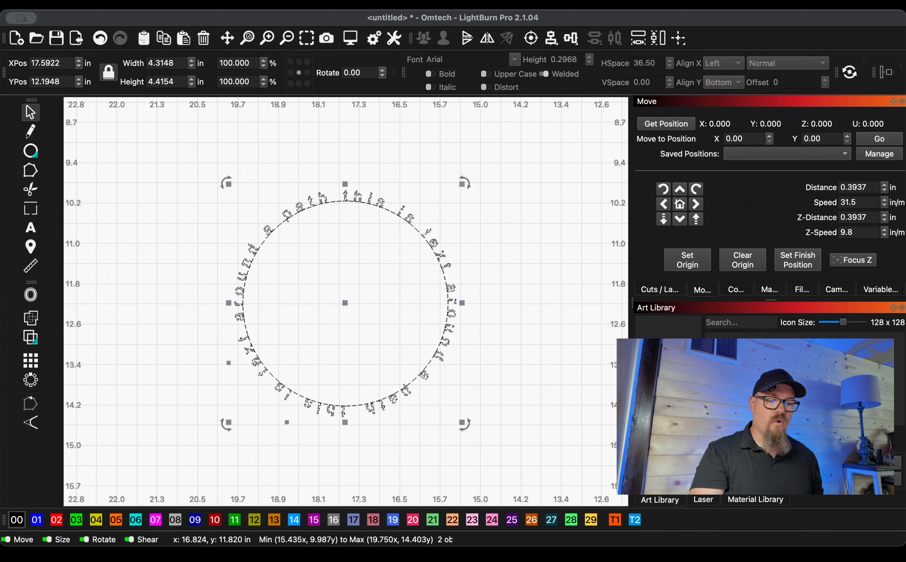
# Rotate the circle and its curved text counterclockwise in 90-degree steps.
pyautogui.press(',')
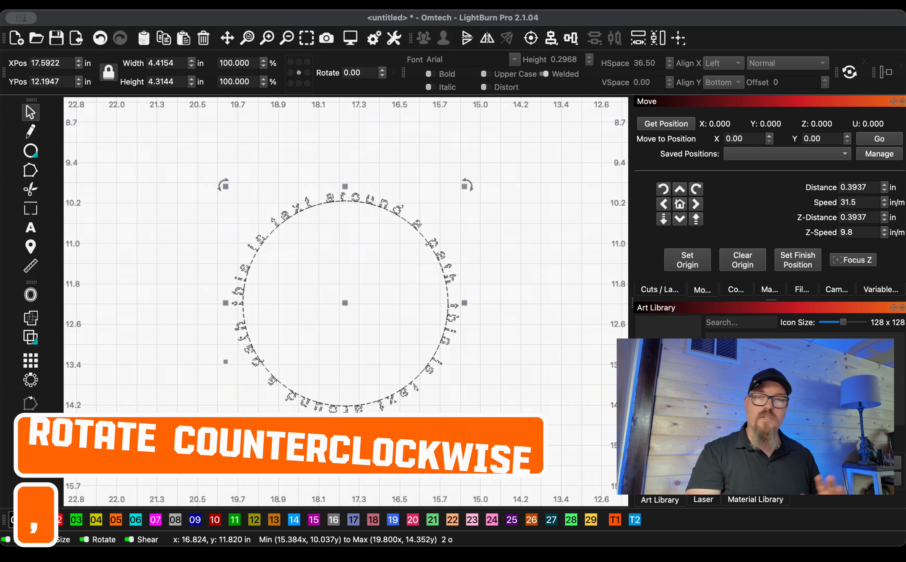
pyautogui.press(',')
pyautogui.press(',')
pyautogui.press(',')
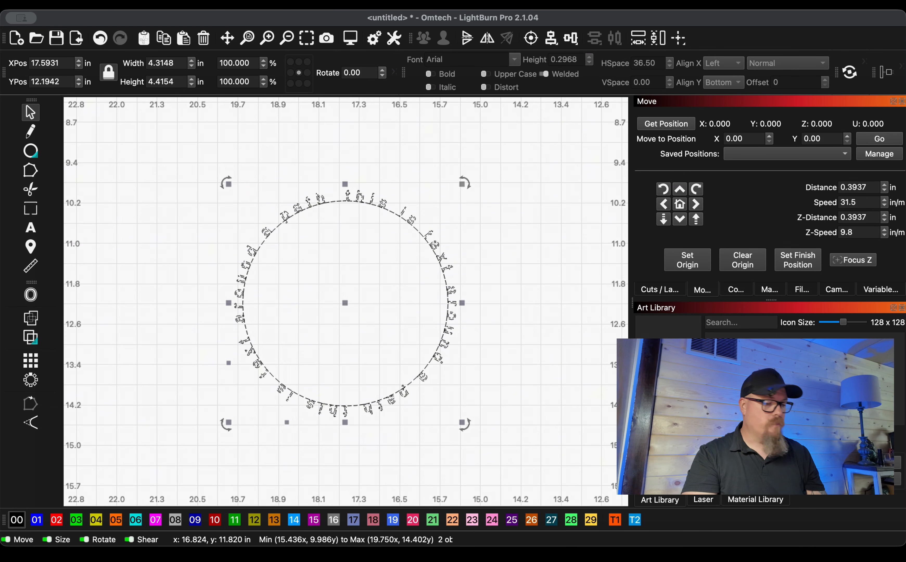
# Rotate the circle and its curved text clockwise and counterclockwise in 45-degree steps.
pyautogui.hotkey('shift', '.')
pyautogui.hotkey('shift', '.')
pyautogui.hotkey('shift', '.')
pyautogui.hotkey('shift', ',')
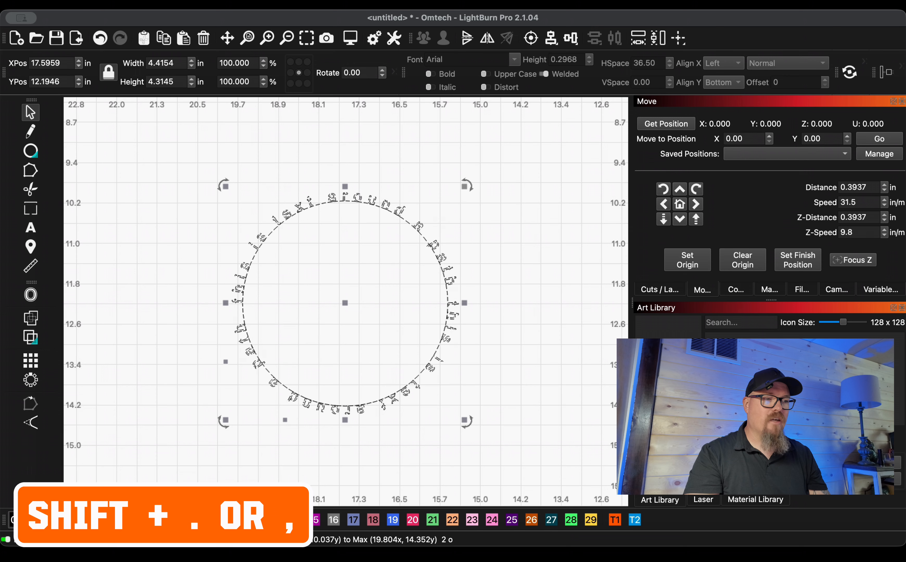
pyautogui.hotkey('shift', '.')
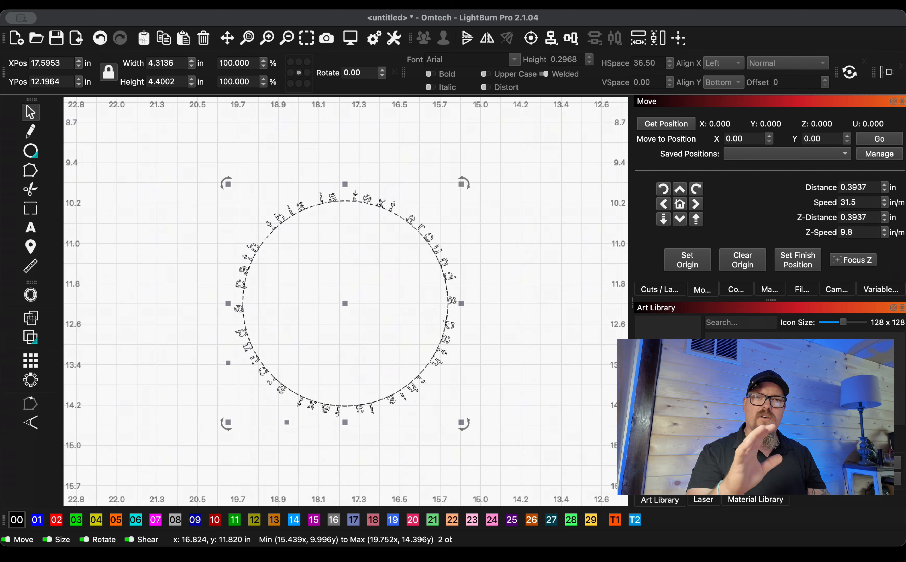
# Rotate the circle and curved text in fine increments until the word "this" starts near the top of the circle.
pyautogui.press('super+shift+comma')
pyautogui.press('super+shift+comma')
pyautogui.press('super+shift+comma')
pyautogui.press('super+shift+comma')
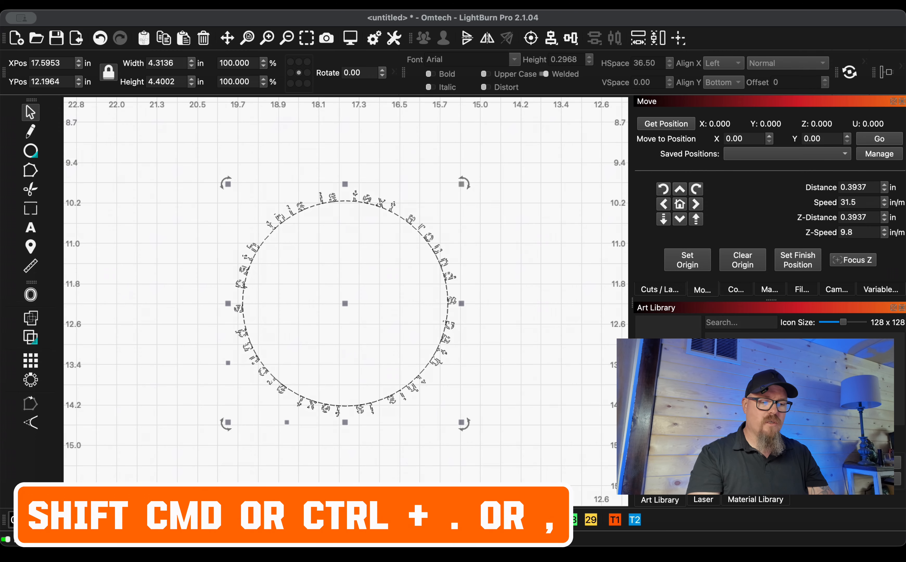
pyautogui.press('super+shift+period')
pyautogui.press('super+shift+period')
pyautogui.press('super+shift+period')
pyautogui.press('super+shift+period')
pyautogui.press('super+shift+period')
pyautogui.press('super+shift+period')
pyautogui.press('super+shift+period')
pyautogui.press('super+shift+period')
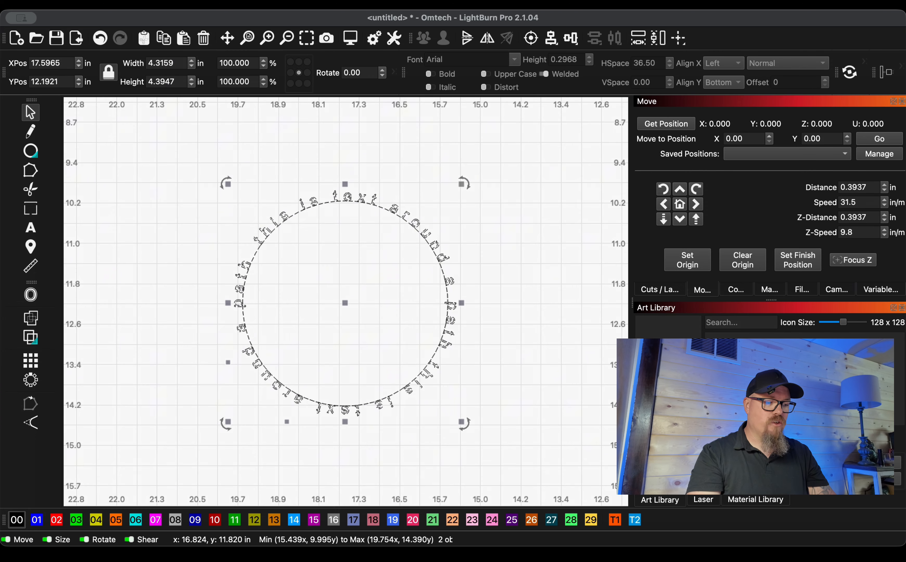
pyautogui.press('super+shift+comma')
pyautogui.press('super+shift+comma')
pyautogui.press('super+shift+comma')
pyautogui.press('super+shift+comma')
pyautogui.press('super+shift+comma')
pyautogui.press('super+shift+comma')
pyautogui.press('super+shift+comma')
pyautogui.press('super+shift+comma')
pyautogui.press('super+shift+comma')
pyautogui.press('super+shift+comma')
pyautogui.press('super+shift+comma')
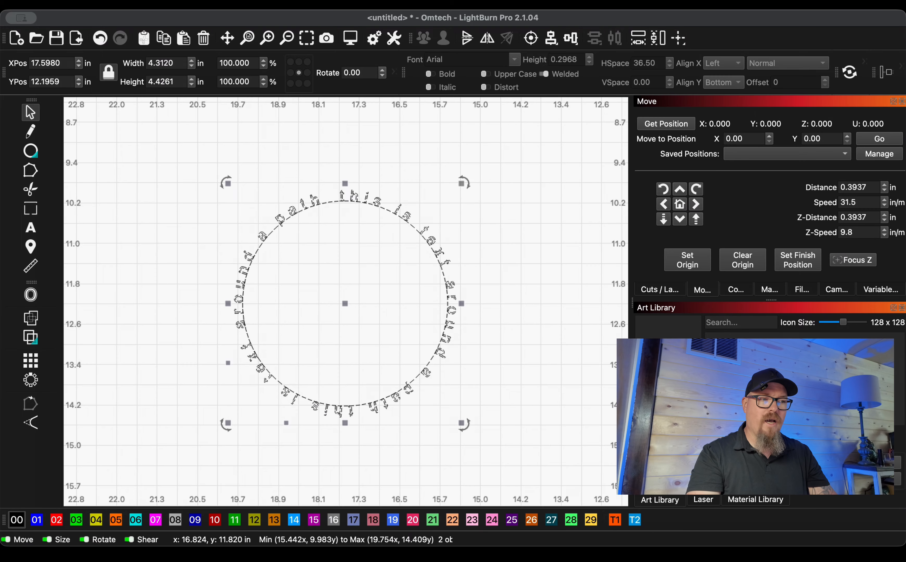
pyautogui.press('super+shift+period')
pyautogui.press('super+shift+period')
pyautogui.press('super+shift+period')
pyautogui.press('super+shift+period')
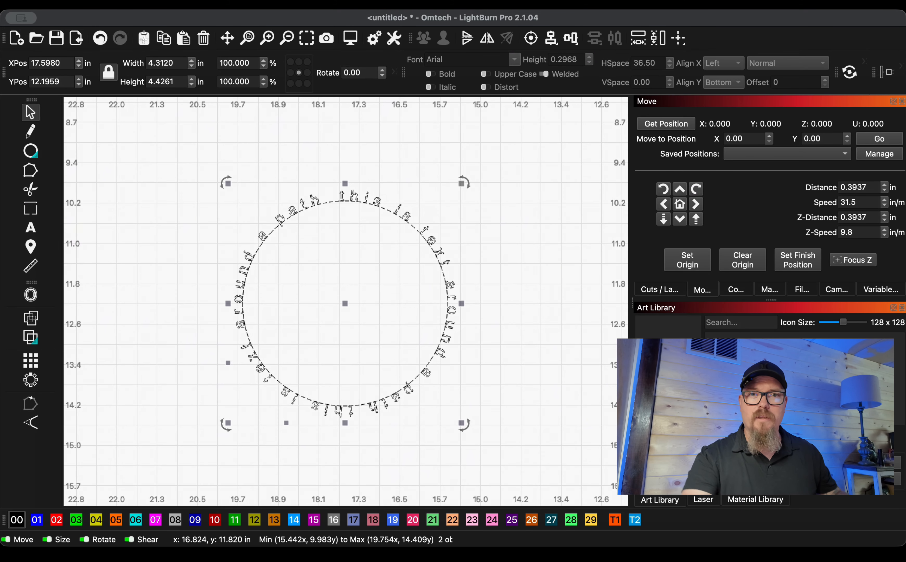
# Draw a new circle in the empty area below the existing designs and set its width to 4 in.
pyautogui.scroll(-2, 384, 274)
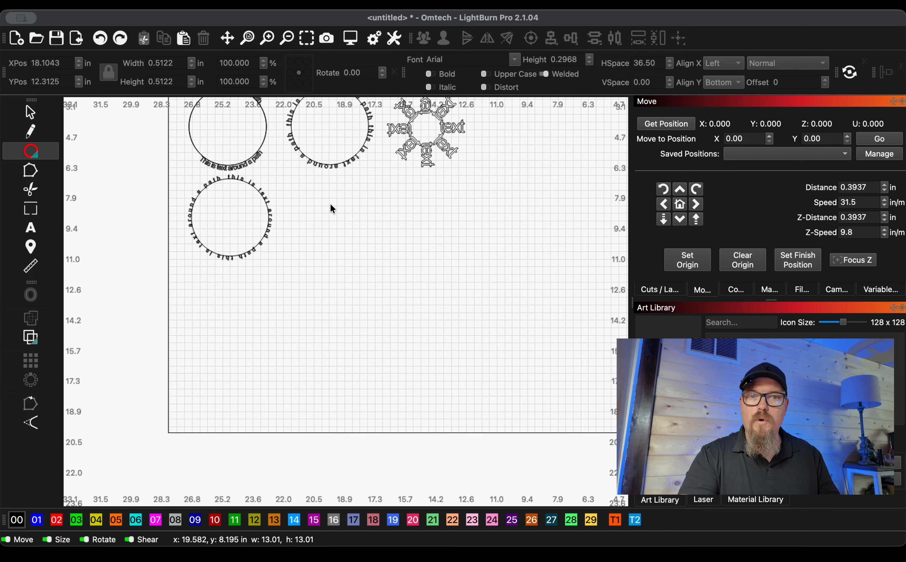
pyautogui.scroll(4, 225, 174)
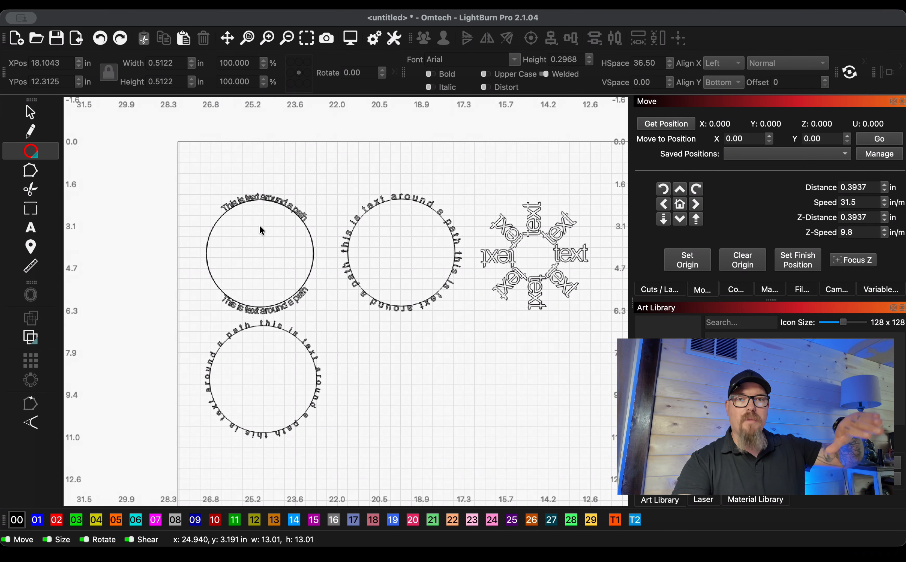
pyautogui.scroll(-5, 334, 285)
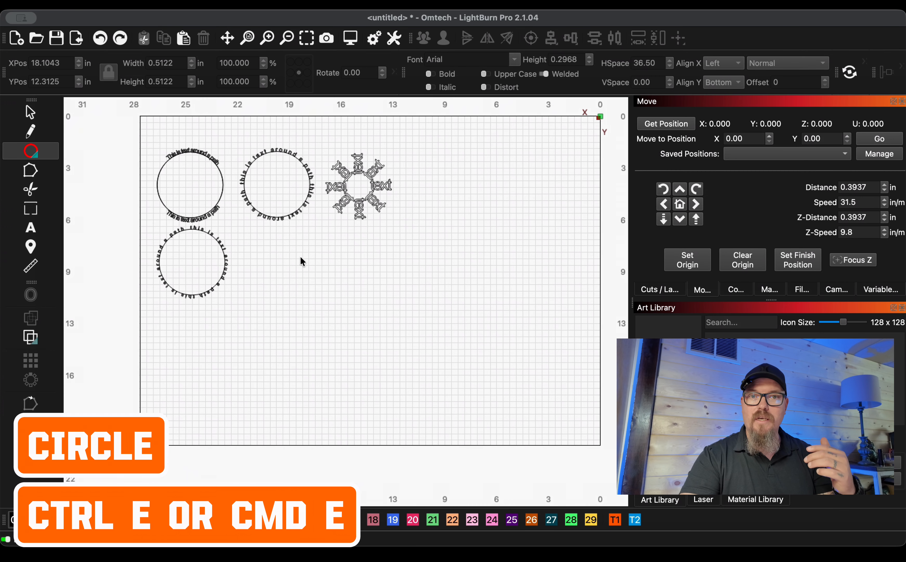
pyautogui.moveTo(326, 282); pyautogui.dragTo(413, 368)
pyautogui.doubleClick(182, 63)
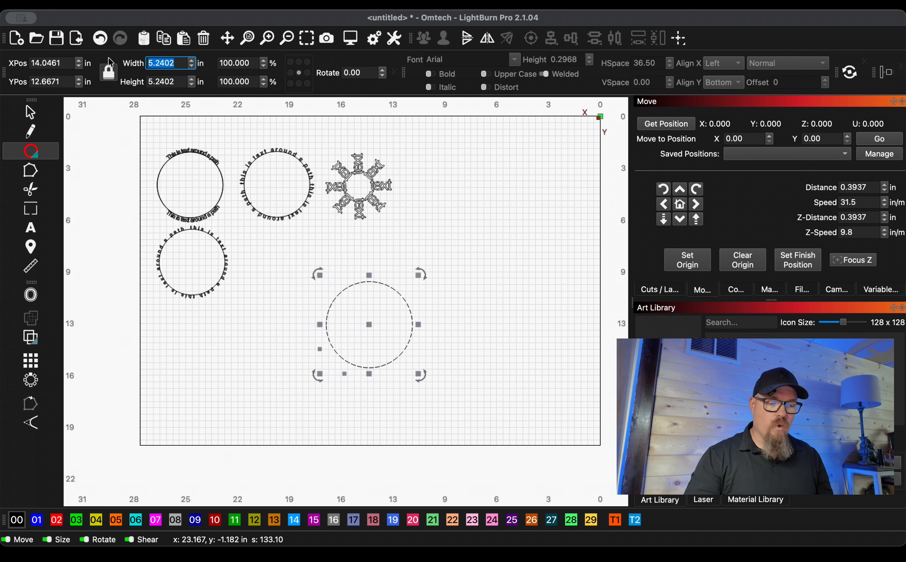
pyautogui.write('4')
pyautogui.press('Return')
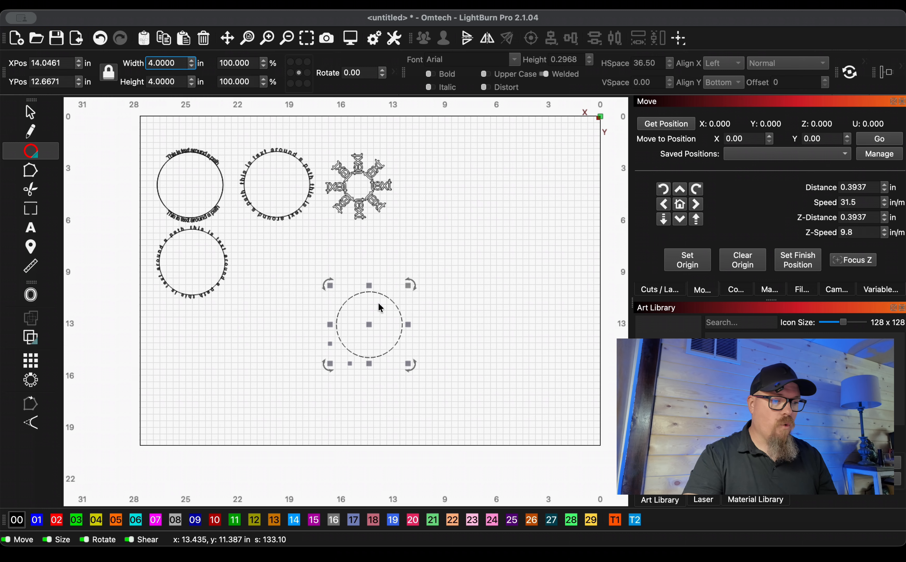
# Add the text "this is text around a path" and place it just below the new circle.
pyautogui.scroll(5, 361, 326)
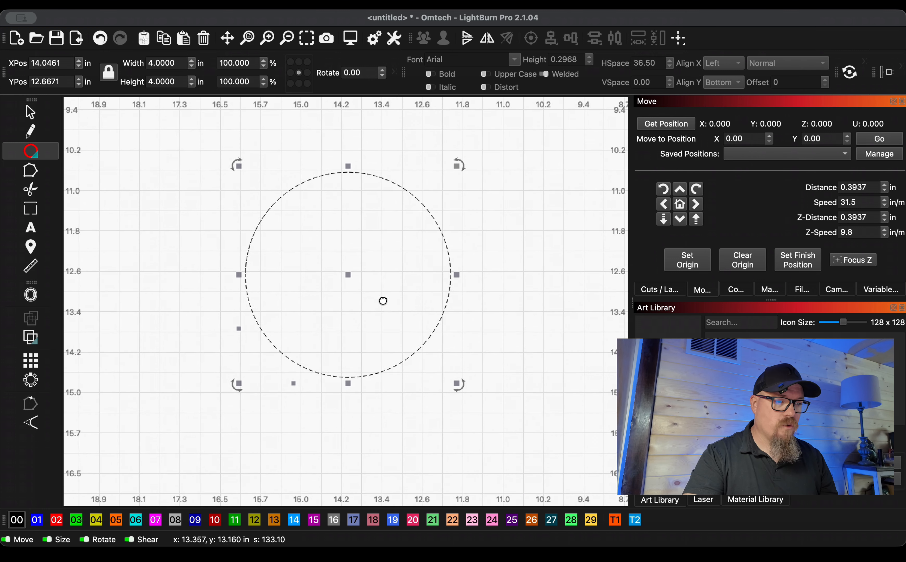
pyautogui.press('super+t')
pyautogui.click(342, 414)
pyautogui.write('this ')
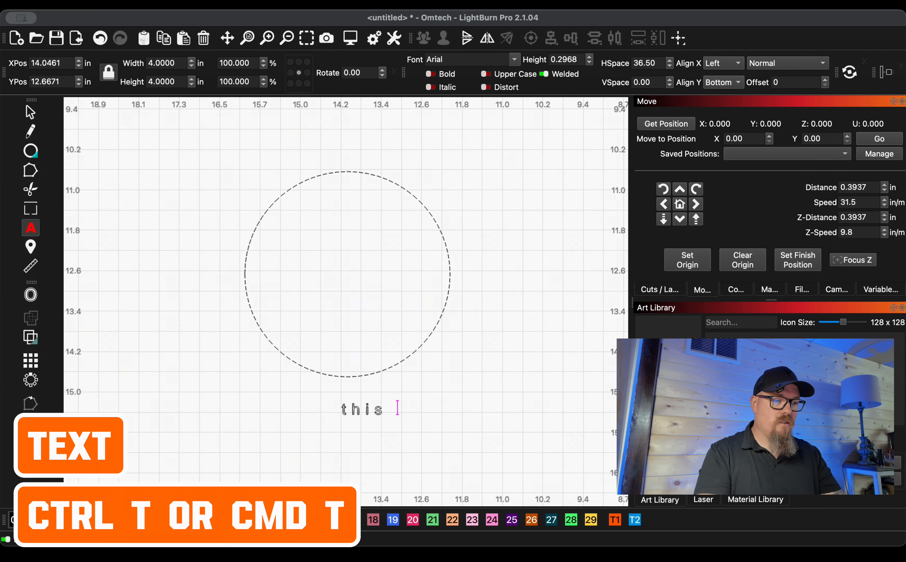
pyautogui.write('is text aroun')
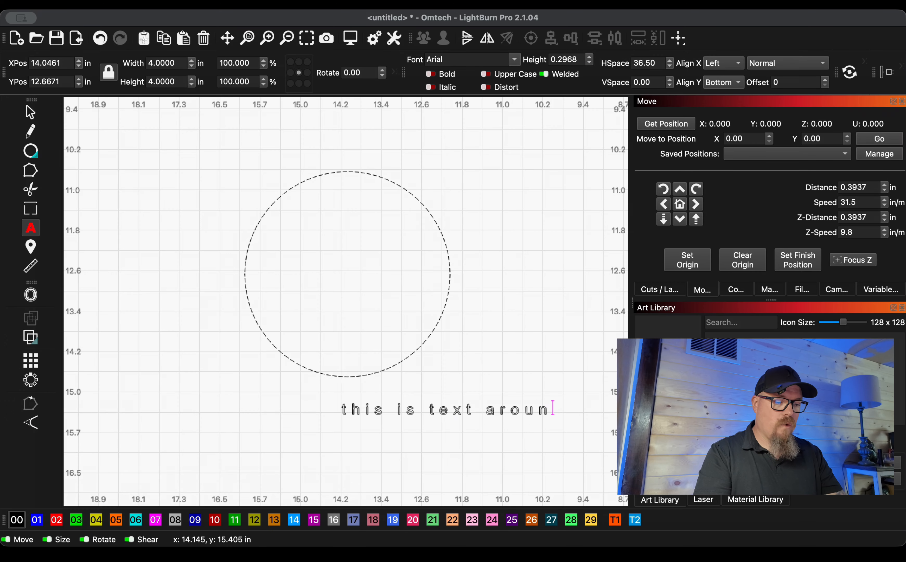
pyautogui.write('d a p')
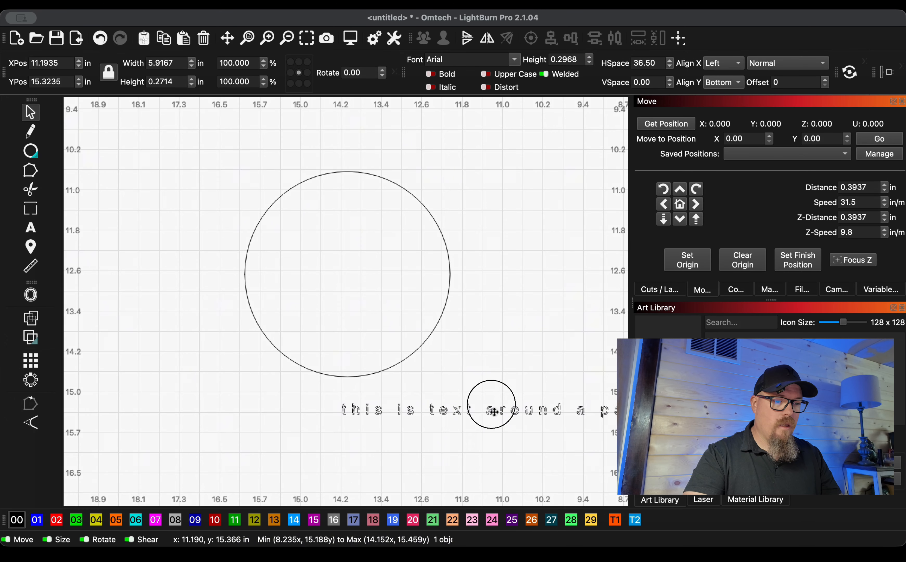
pyautogui.write('ath')
pyautogui.press('Escape')
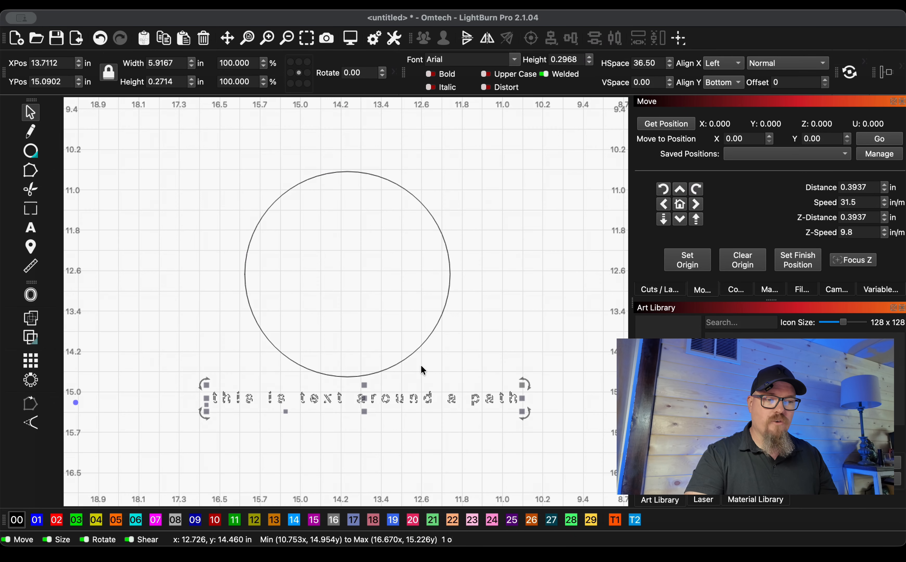
# Apply the new text to the 4-inch circle as its path, and deselect both.
pyautogui.keyDown('shift'); pyautogui.click(430, 335); pyautogui.keyUp('shift')
pyautogui.rightClick(430, 335)
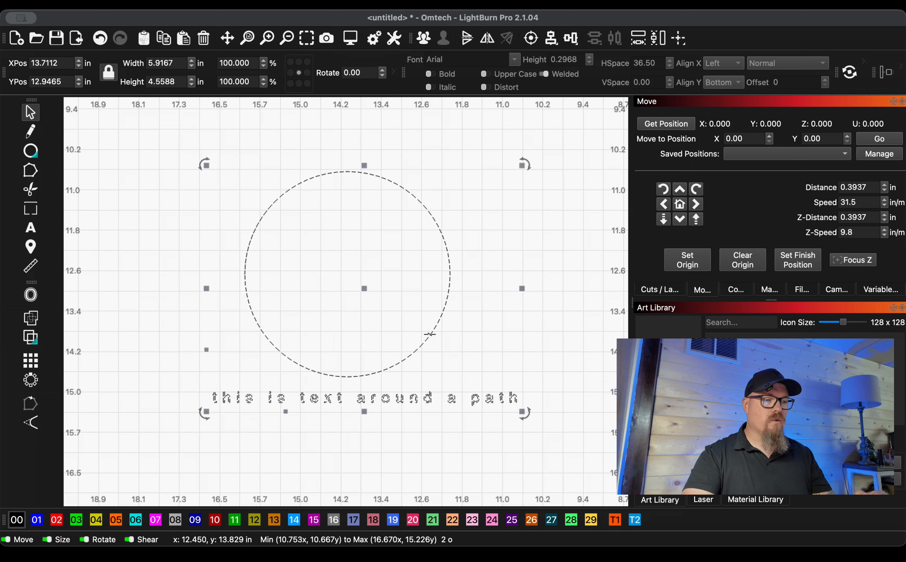
pyautogui.click(504, 299)
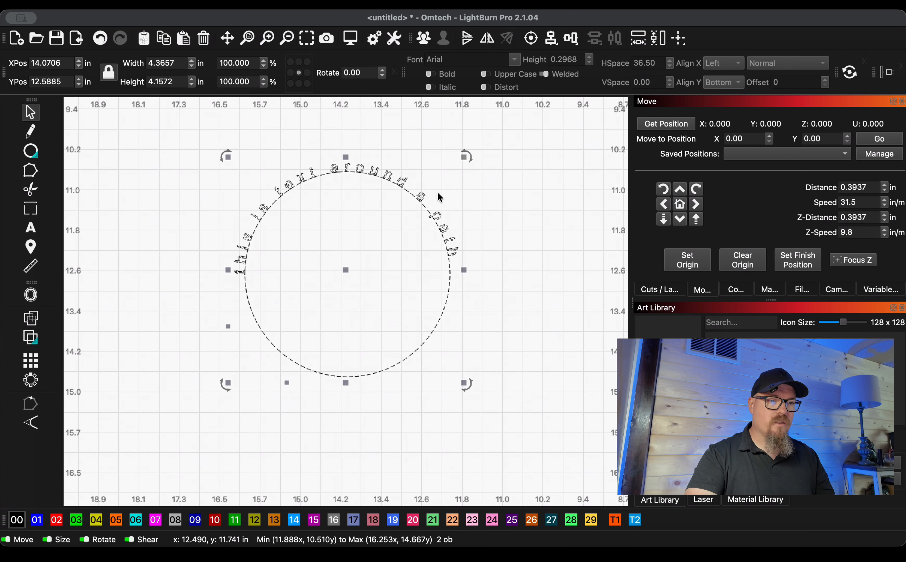
pyautogui.click(465, 291)
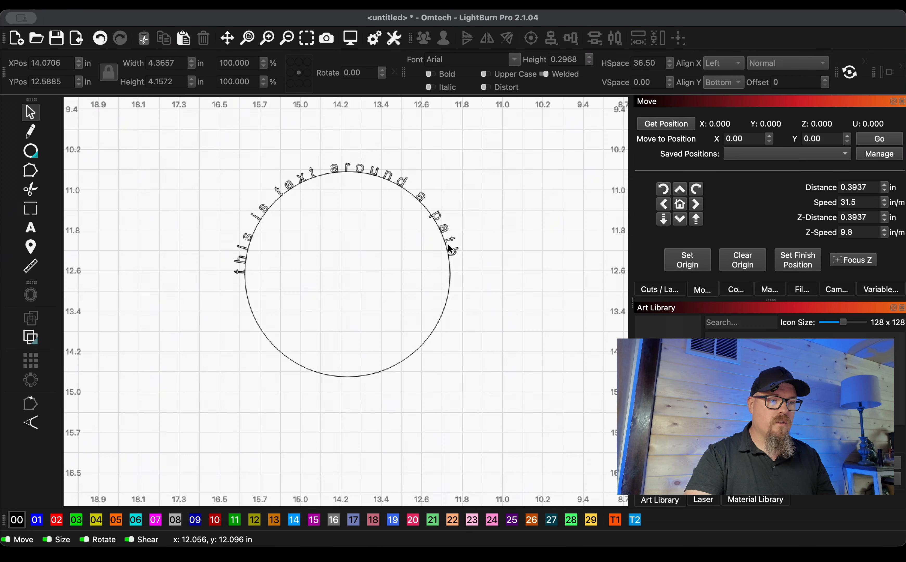
# Tighten the curved text along the circle's top by setting its HSpace to 4.50.
pyautogui.click(448, 243)
pyautogui.click(669, 61)
pyautogui.click(669, 60)
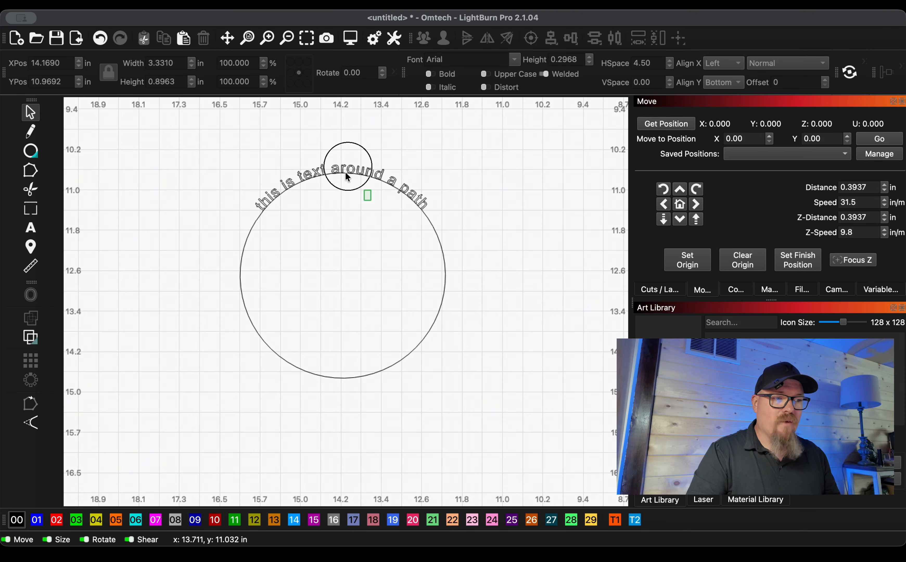
# Select the new circle together with its curved text and duplicate them in place.
pyautogui.moveTo(345, 174); pyautogui.dragTo(316, 147)
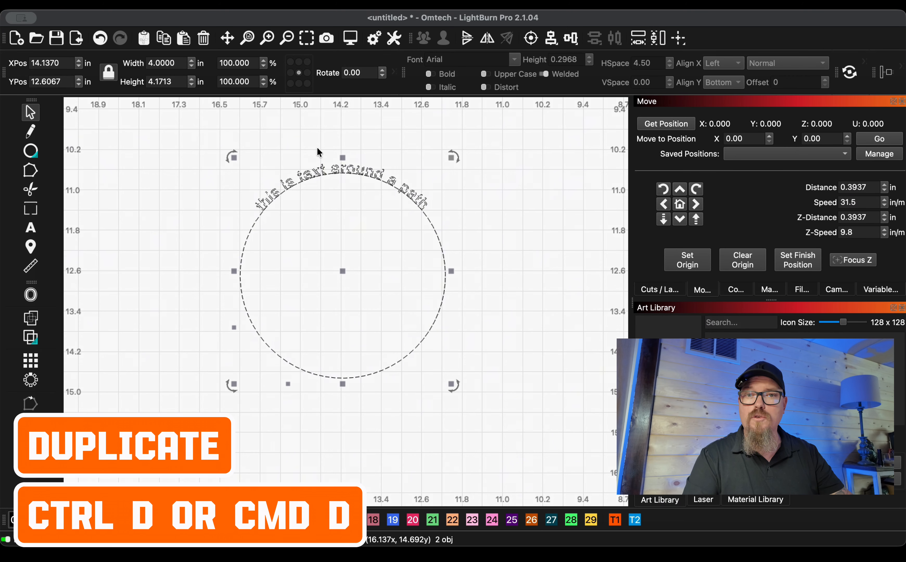
pyautogui.press('super+d')
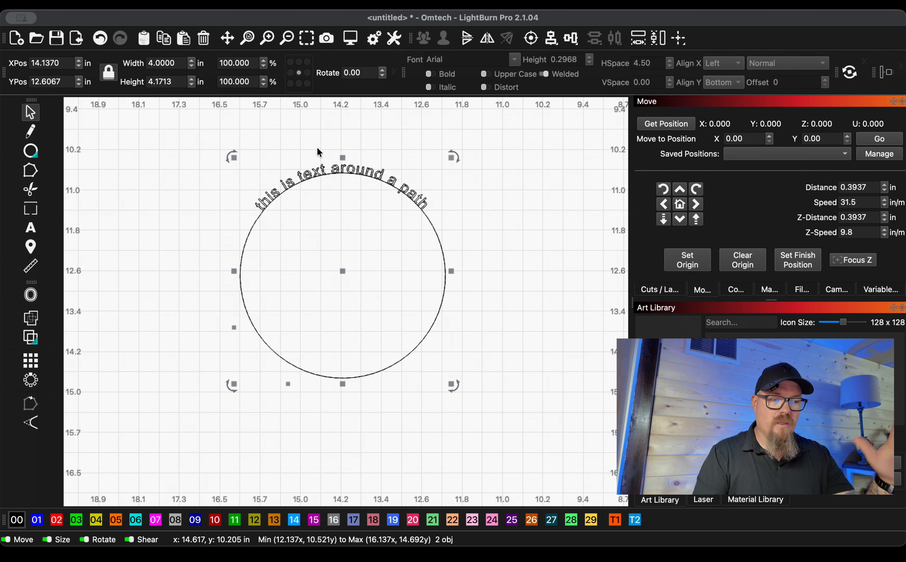
# Rotate the duplicated circle and curved text 180° and nudge them down until its circle coincides with the original.
pyautogui.press('.')
pyautogui.press('.')
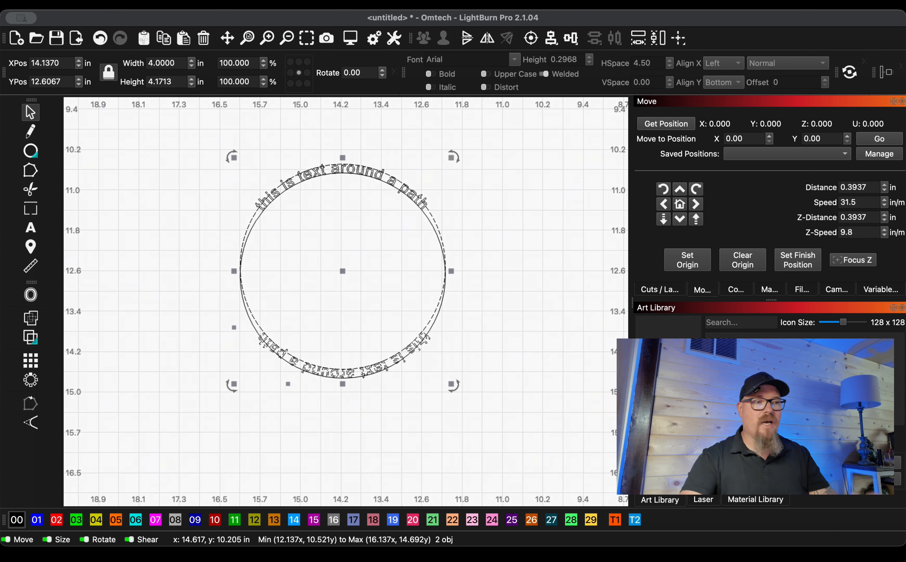
pyautogui.press('Down')
pyautogui.press('Down')
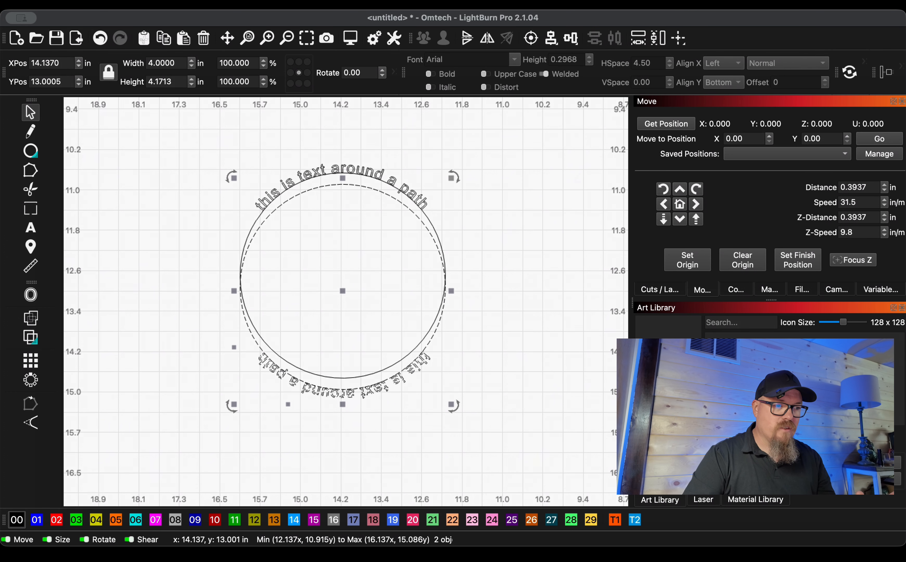
pyautogui.press('Up')
pyautogui.hotkey('shift', 'Up')
pyautogui.hotkey('shift', 'Down')
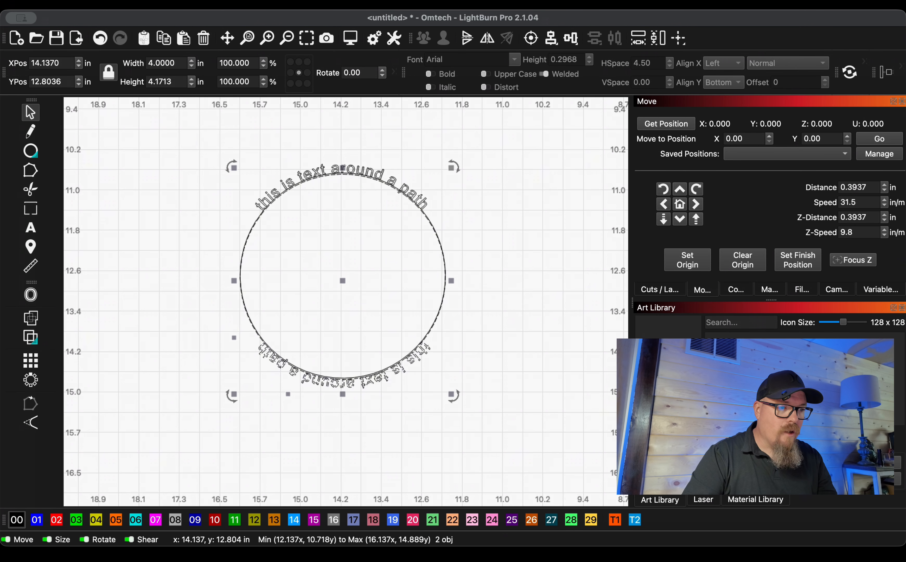
pyautogui.press('super+Up')
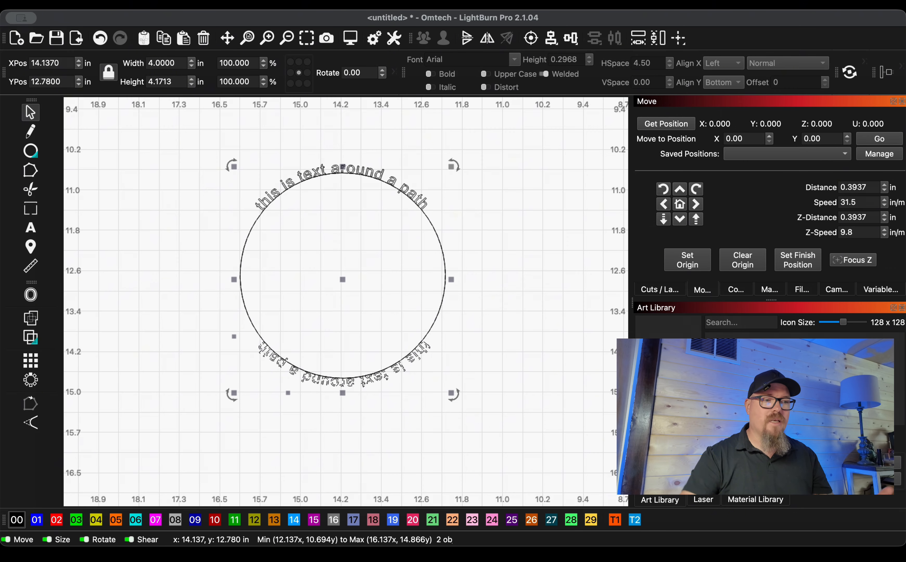
pyautogui.click(474, 349)
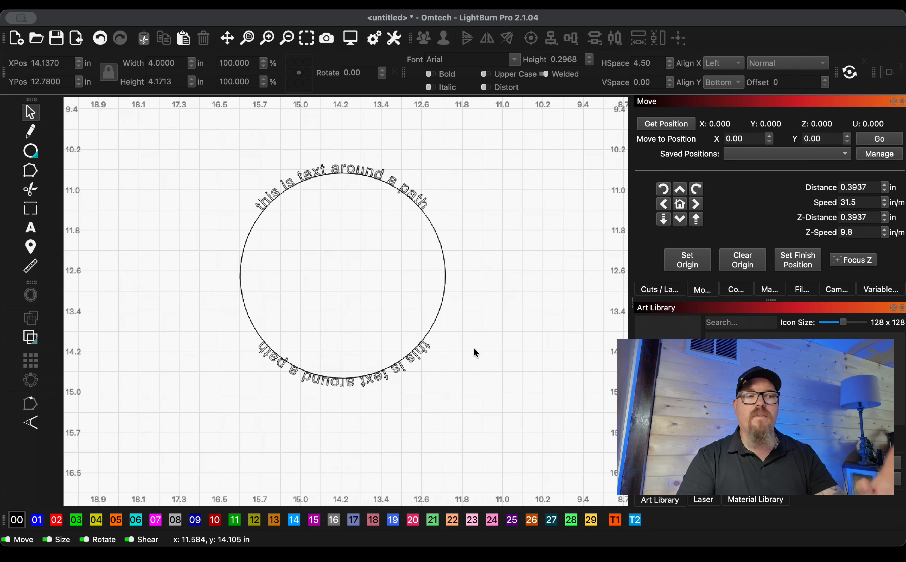
# Flip the lower curved text together with its circle horizontally, so the text reads left to right inside the bottom arc.
pyautogui.click(424, 349)
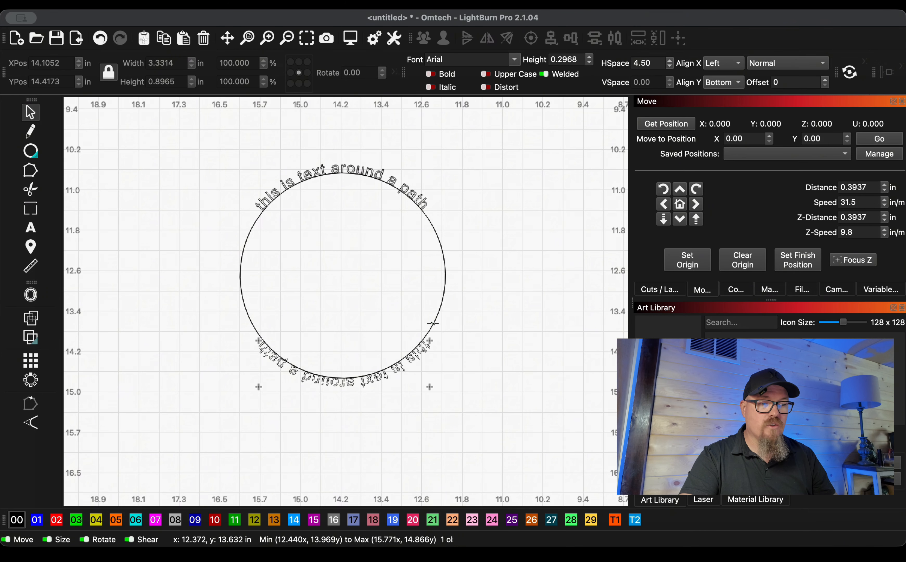
pyautogui.keyDown('shift'); pyautogui.click(432, 324); pyautogui.keyUp('shift')
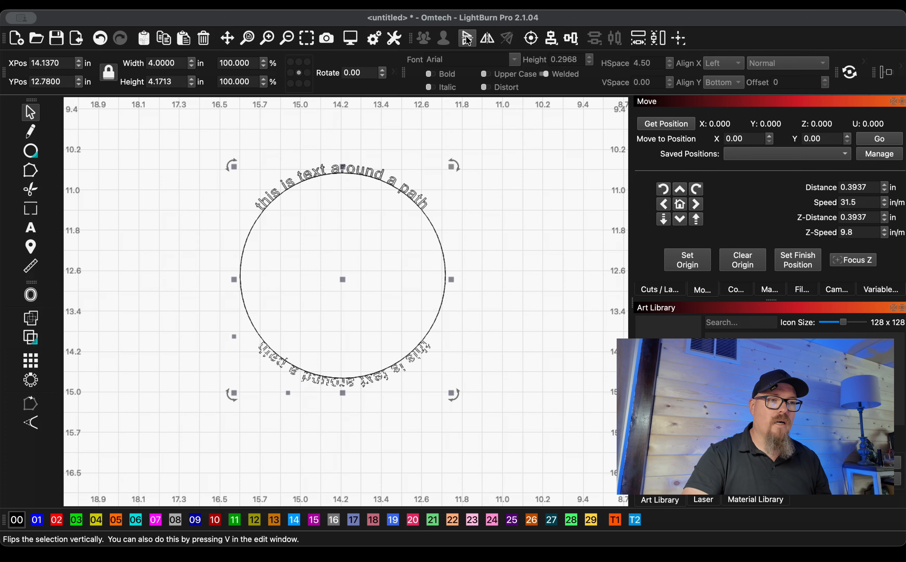
pyautogui.click(487, 38)
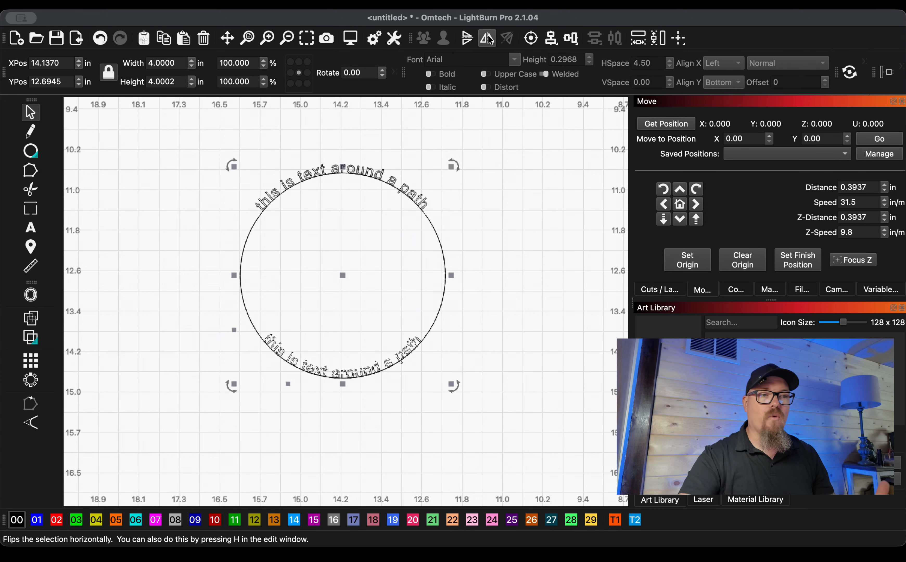
pyautogui.click(425, 355)
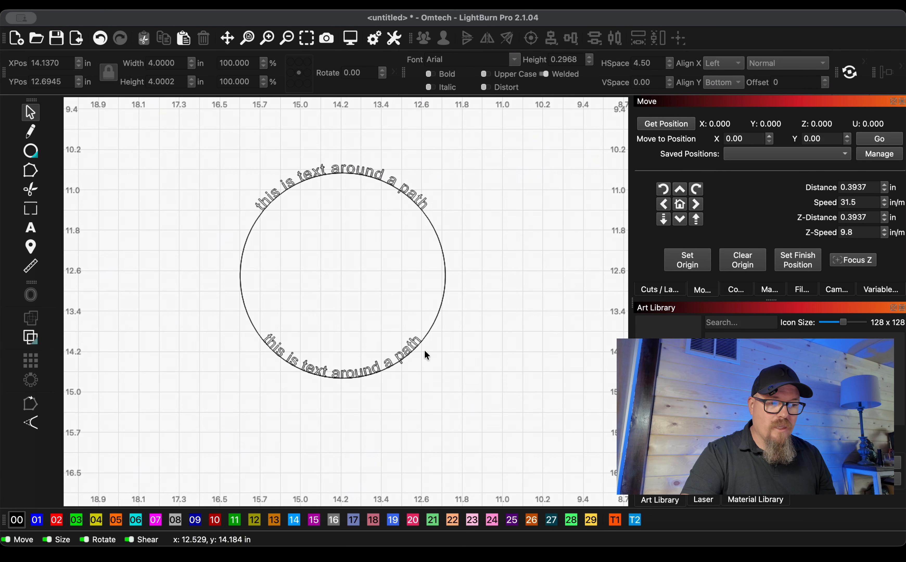
# Set the lower curved text's vertical alignment to Top so it sits outside the circle, and deselect it.
pyautogui.click(419, 339)
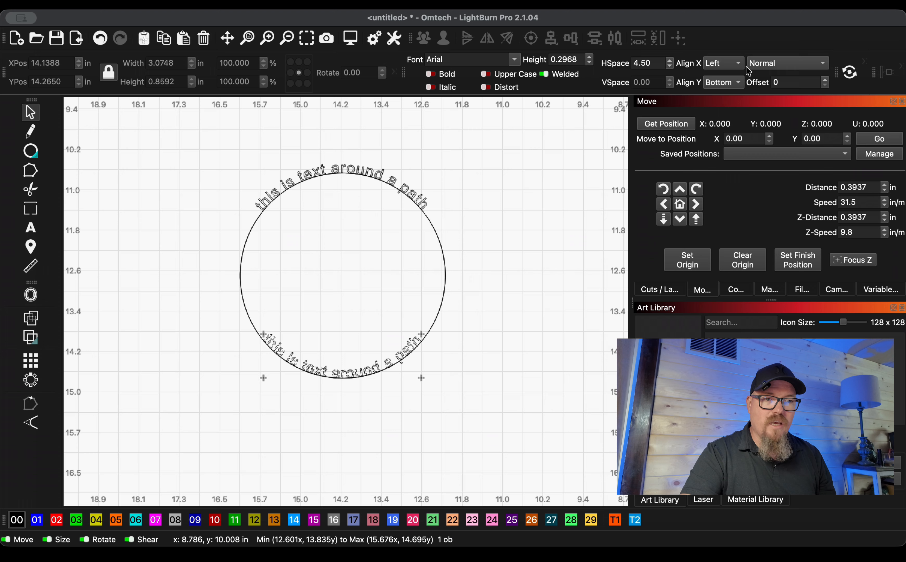
pyautogui.click(723, 82)
pyautogui.click(735, 62)
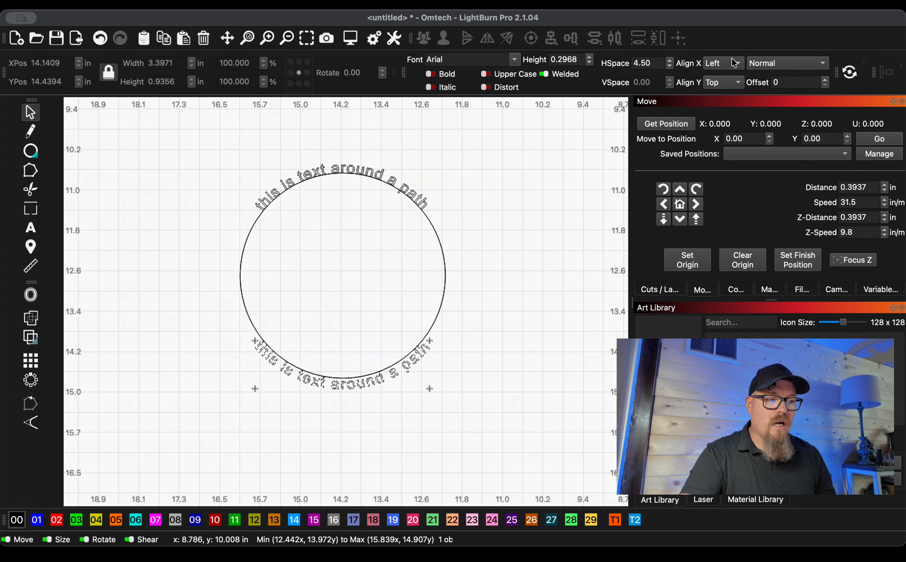
pyautogui.click(280, 320)
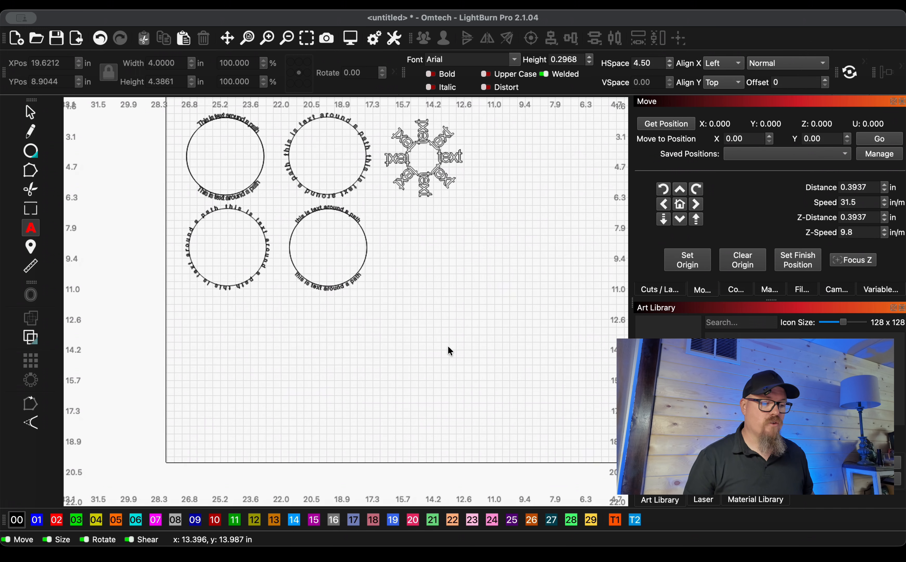
# Add the word "text" in the empty area below the finished examples and set its height to 0.9843 in.
pyautogui.press('super+t')
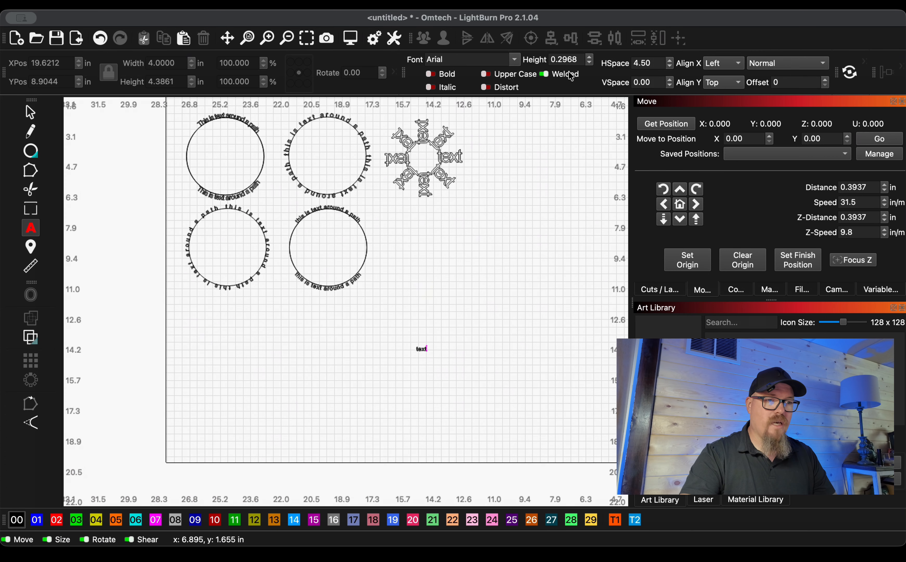
pyautogui.scroll(11, 589, 61)
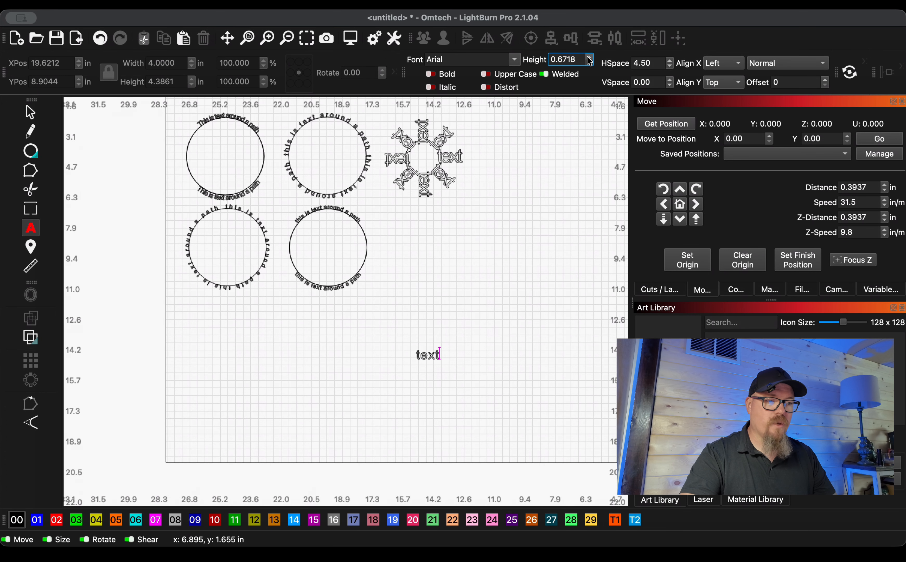
pyautogui.scroll(3, 232, 260)
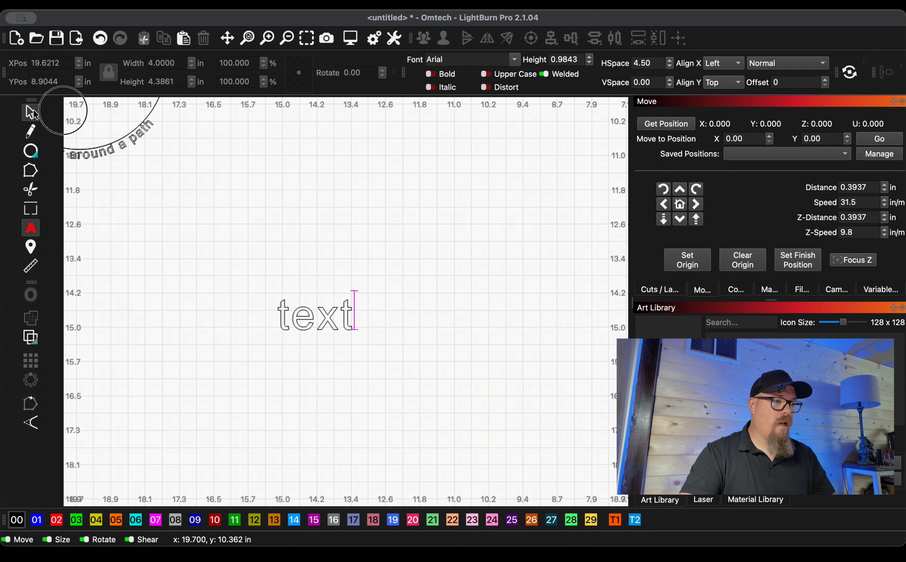
pyautogui.click(29, 110)
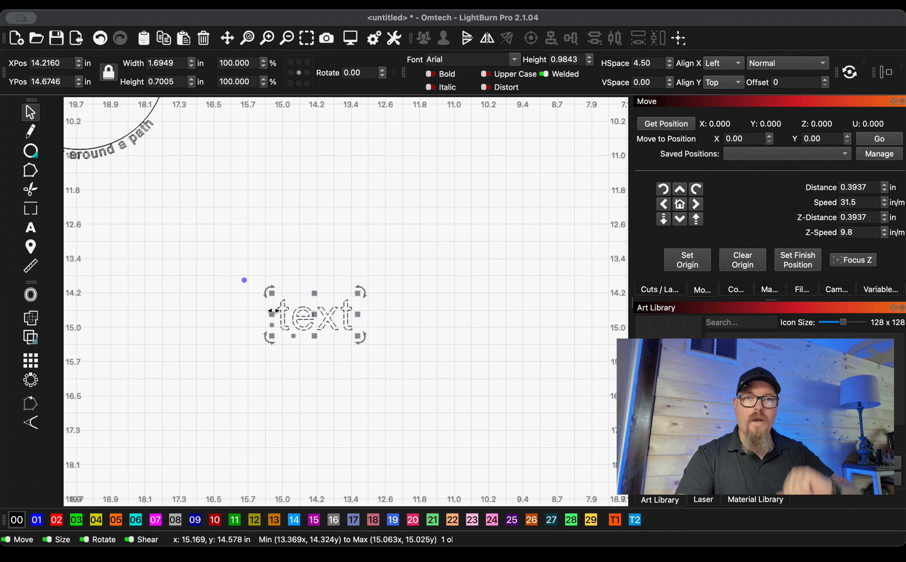
# Create a 360° circular array of 8 "text" copies around the last selected object, and group the copies with the original.
pyautogui.click(32, 379)
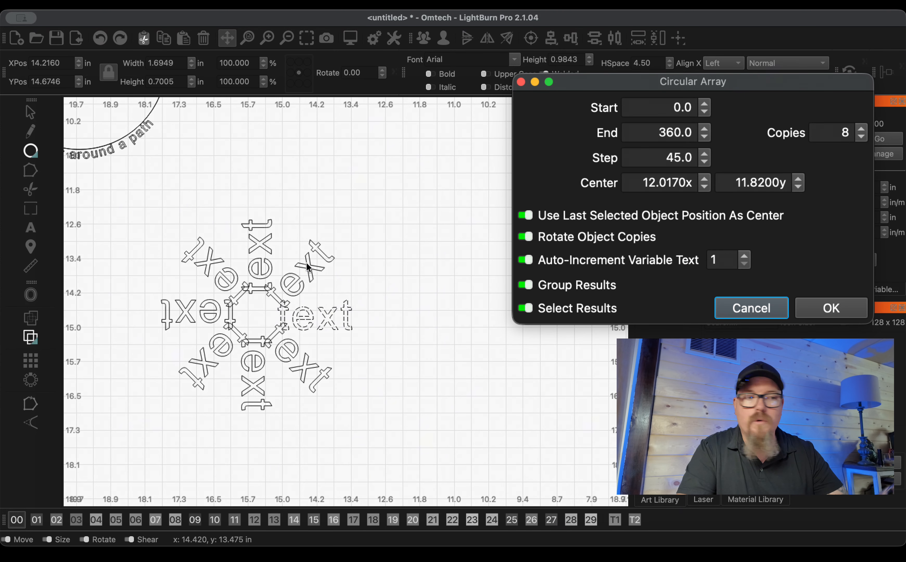
pyautogui.click(831, 307)
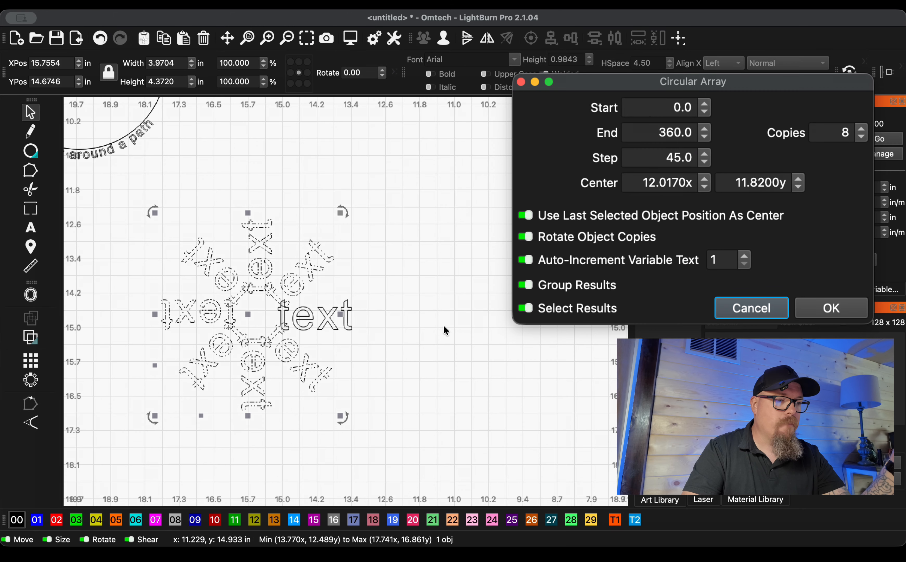
pyautogui.keyDown('shift'); pyautogui.click(267, 294); pyautogui.keyUp('shift')
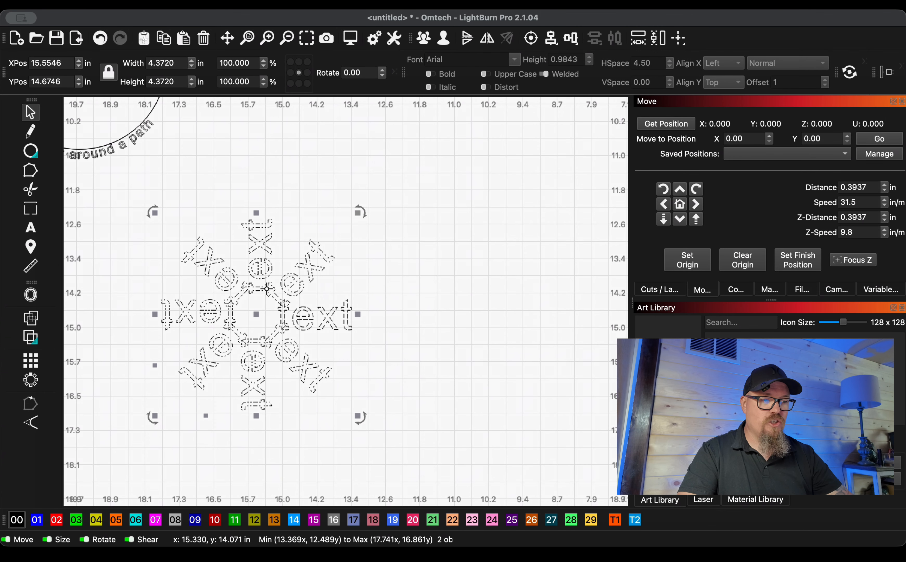
pyautogui.press('super+g')
pyautogui.click(335, 320)
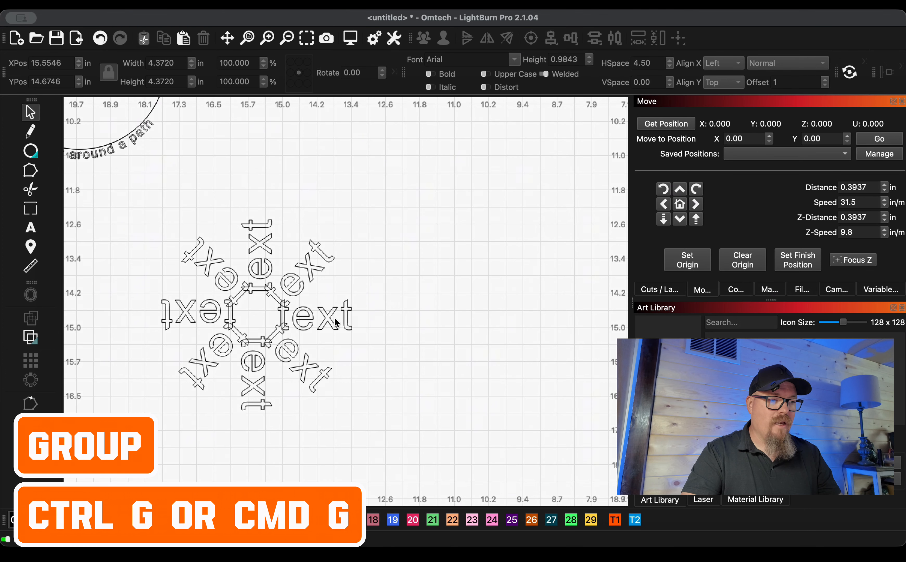
# Move the grouped text ring to about X 12.73, Y 14.14 in and deselect it.
pyautogui.click(331, 318)
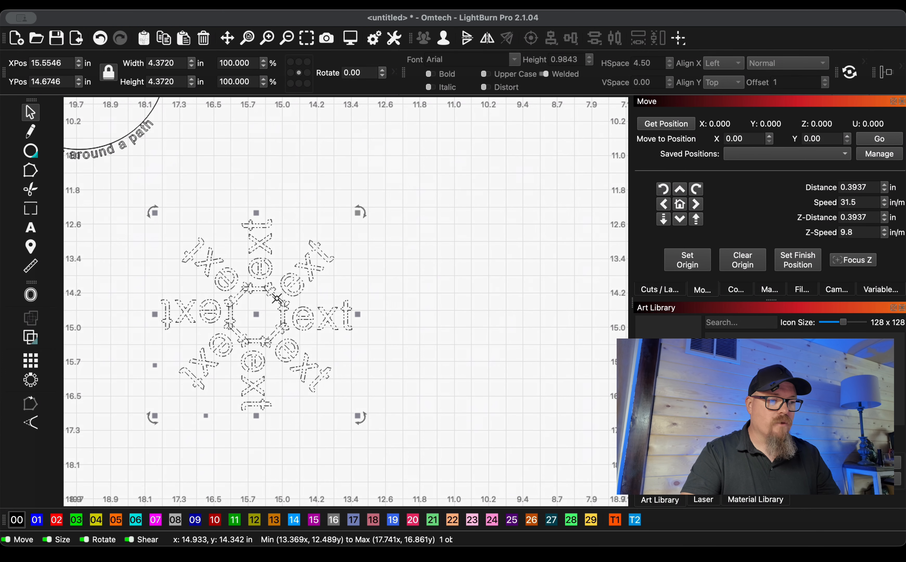
pyautogui.moveTo(260, 318); pyautogui.dragTo(379, 291)
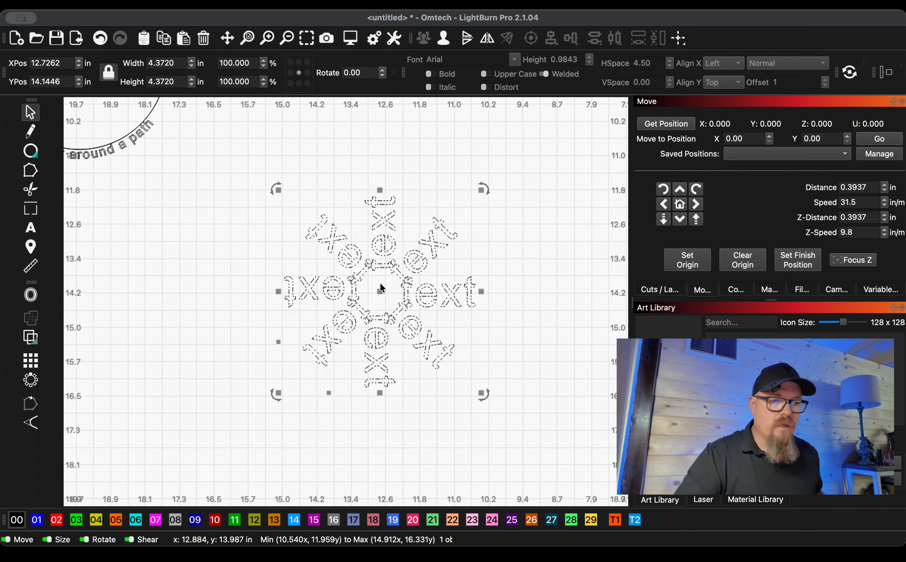
pyautogui.click(487, 260)
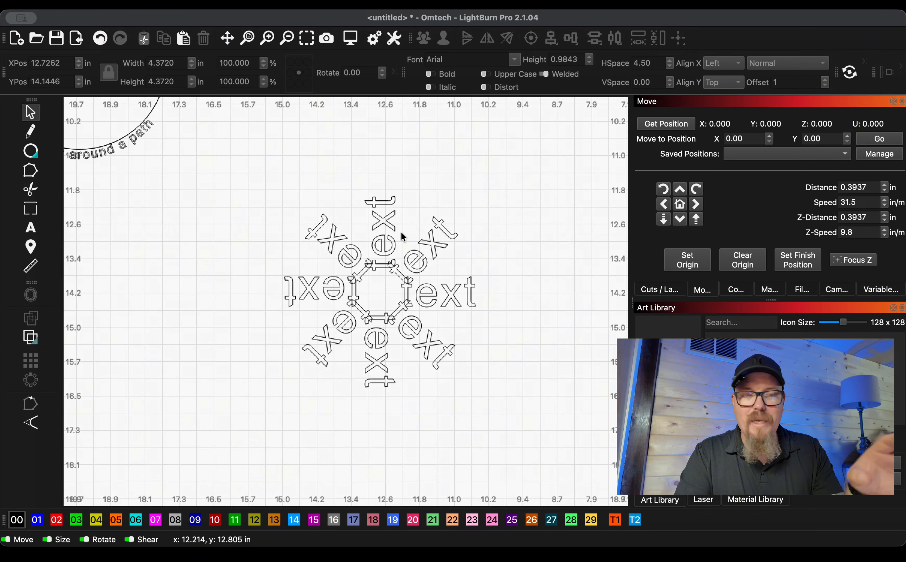
# Offset the grouped text ring outward by 0.1344 in with round corners, keeping the original objects.
pyautogui.click(385, 264)
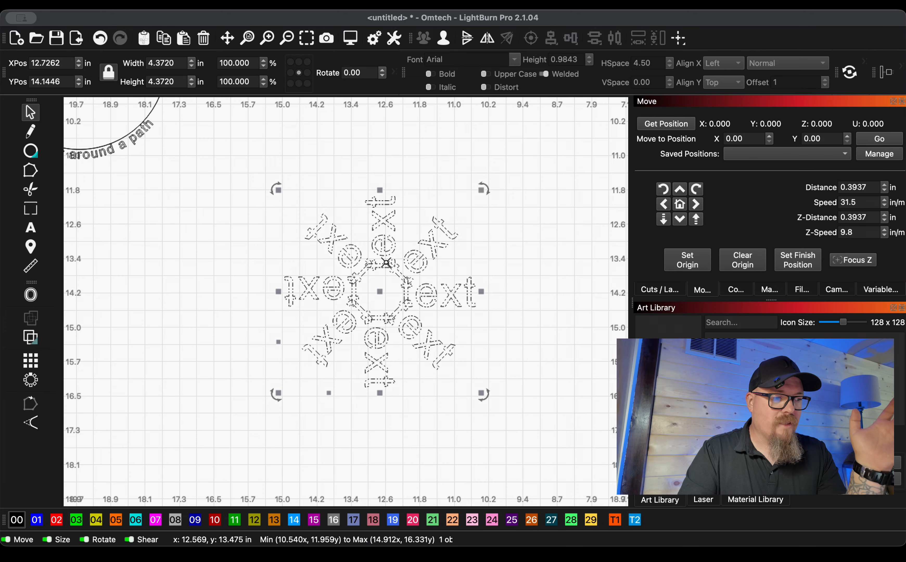
pyautogui.click(31, 295)
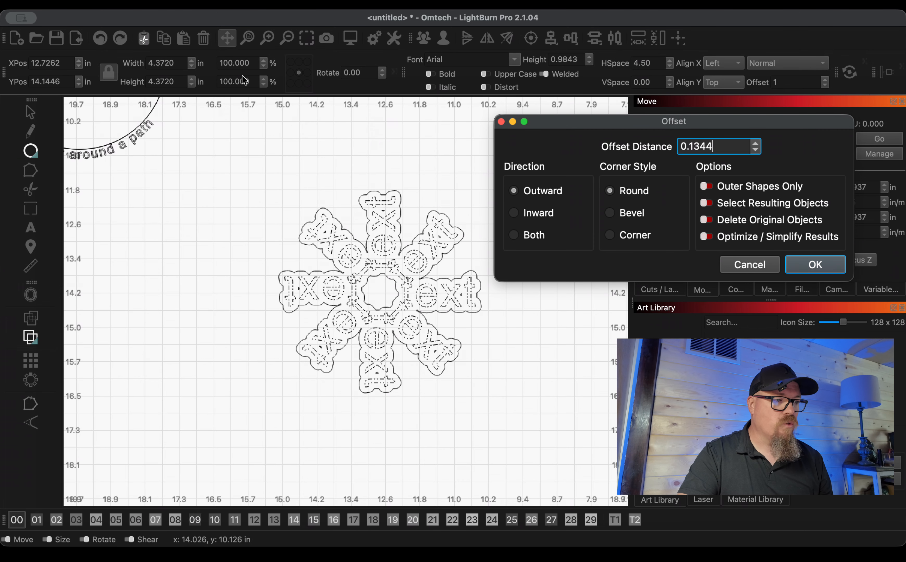
pyautogui.scroll(6, 342, 256)
pyautogui.scroll(-5, 342, 255)
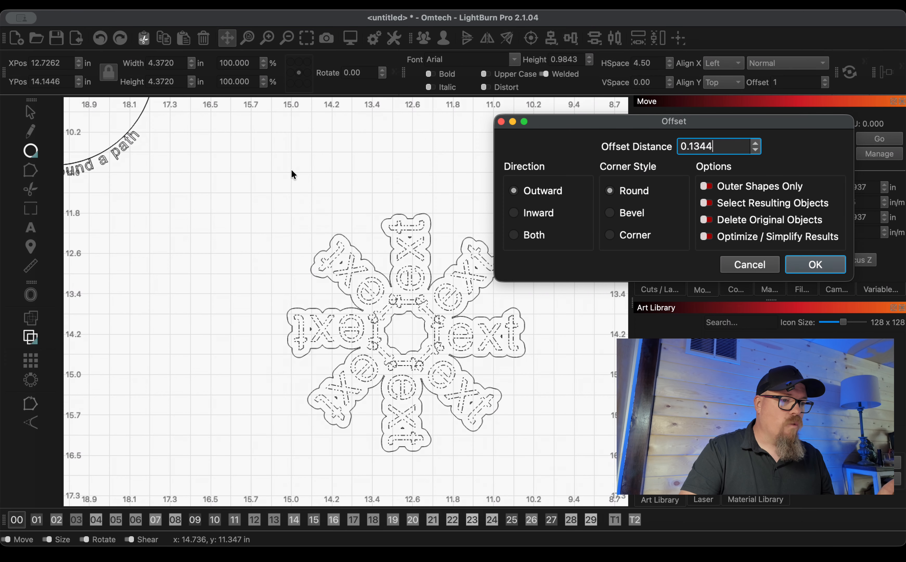
pyautogui.press('Return')
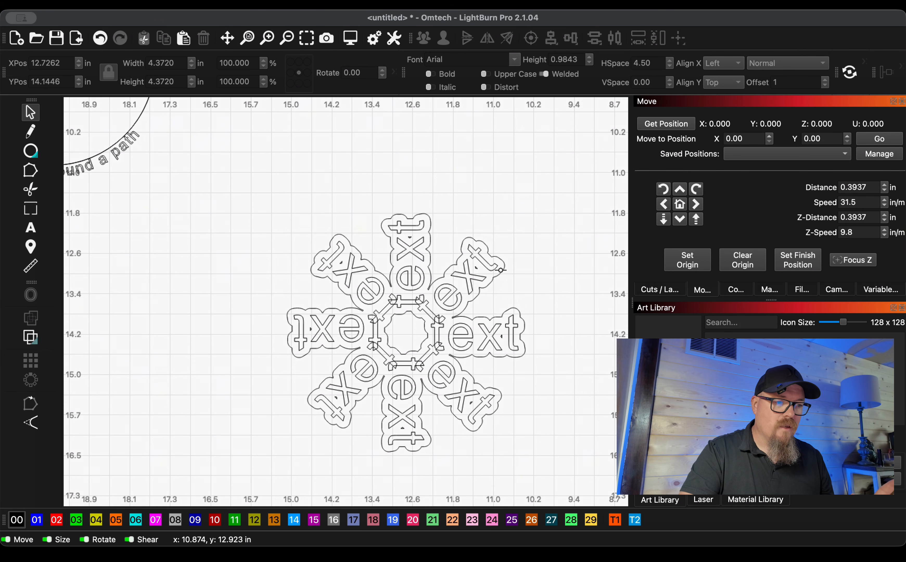
# Ungroup the offset outline and delete the tiny stray shapes it left beside the letters of each word.
pyautogui.click(500, 269)
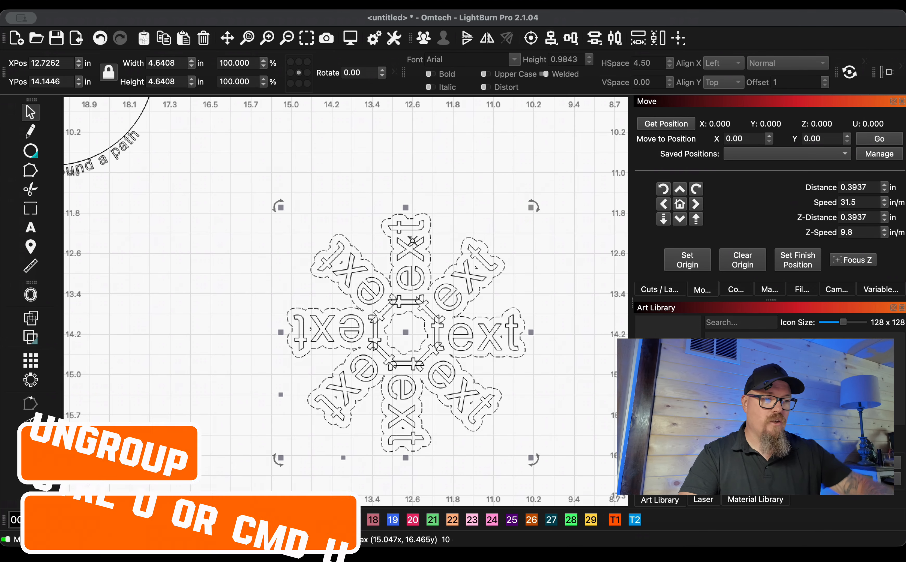
pyautogui.click(418, 238)
pyautogui.click(411, 237)
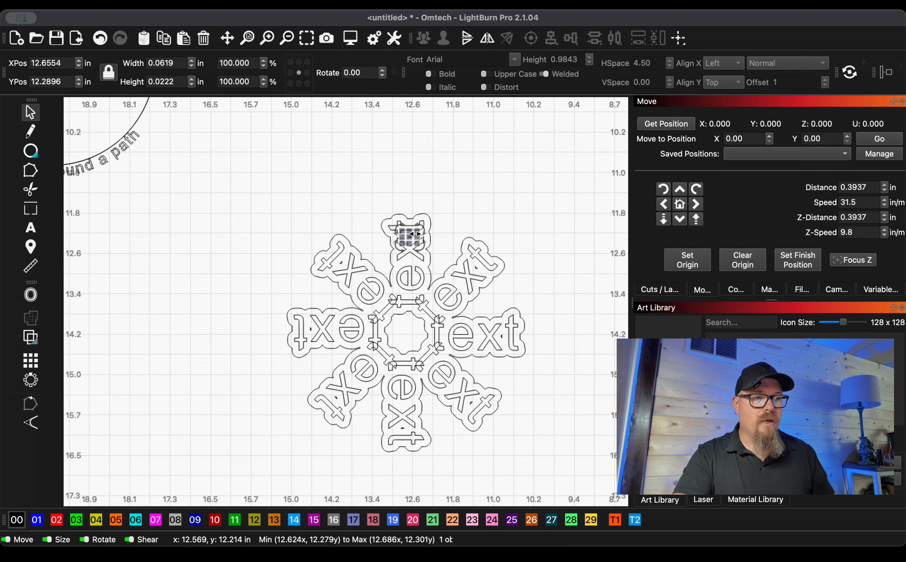
pyautogui.scroll(5, 397, 243)
pyautogui.click(219, 305)
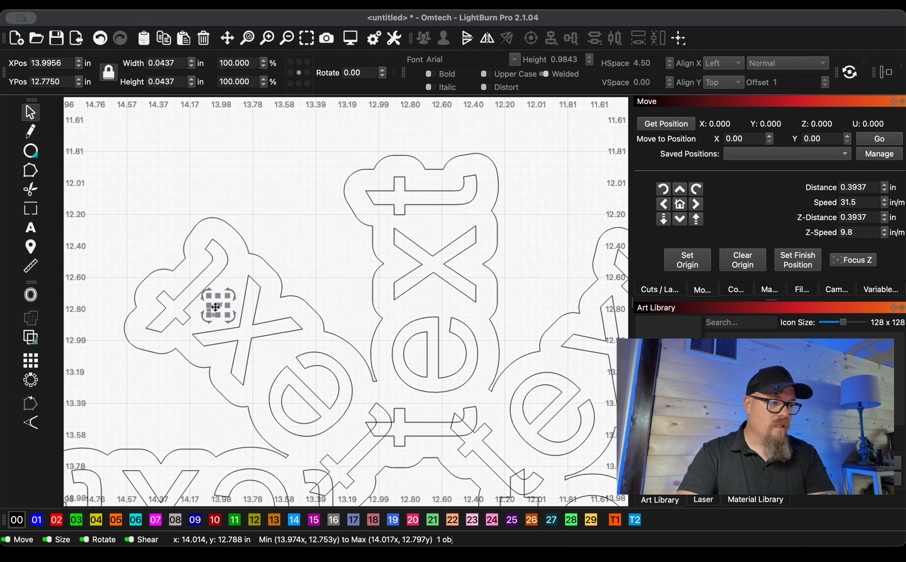
pyautogui.scroll(-3, 290, 327)
pyautogui.scroll(-2, 293, 326)
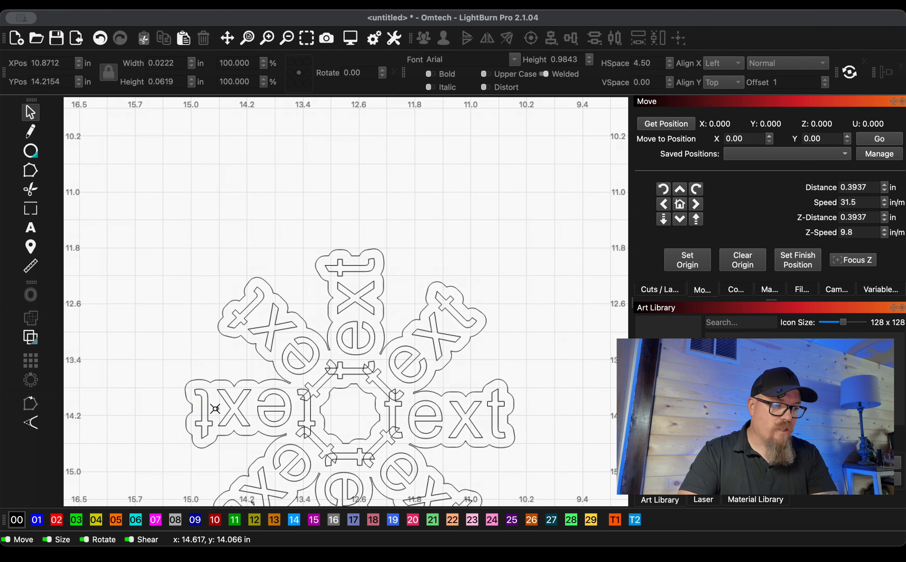
pyautogui.scroll(-2, 284, 381)
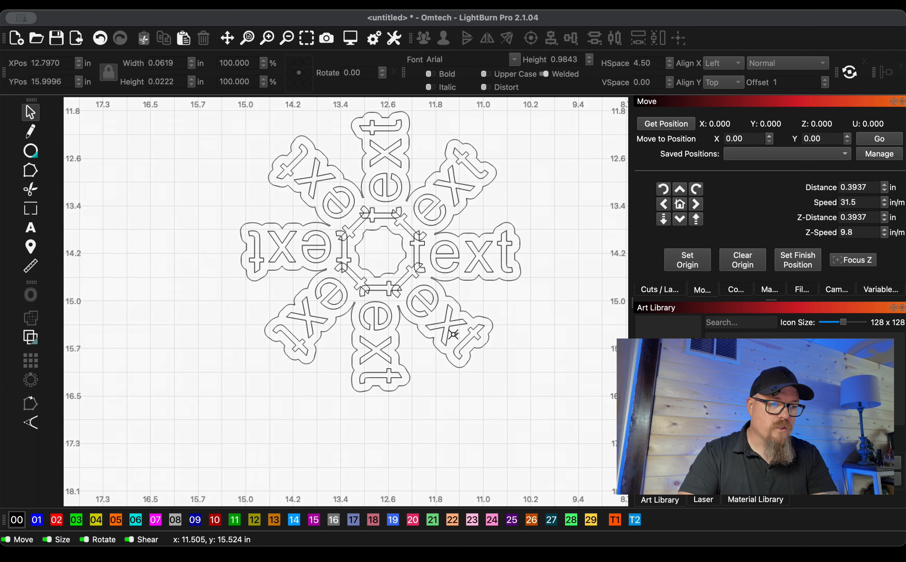
pyautogui.click(457, 335)
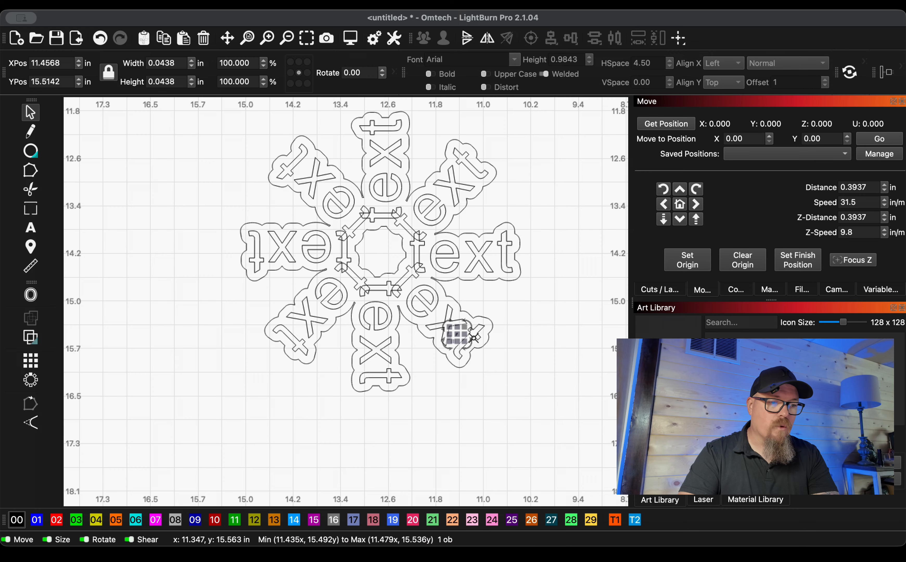
pyautogui.press('Delete')
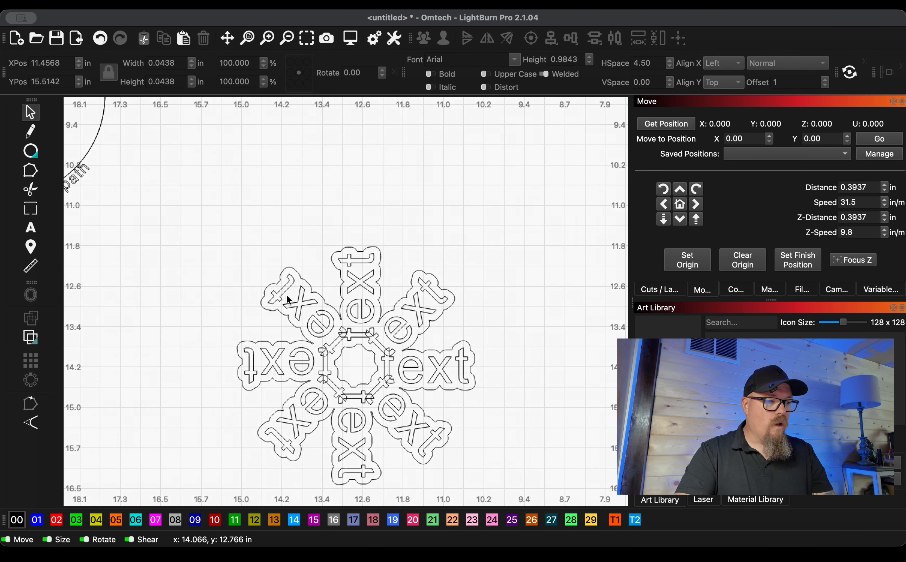
# Group the outer offset outline with the outline around the centre hole, keeping them separate from the text ring.
pyautogui.click(303, 301)
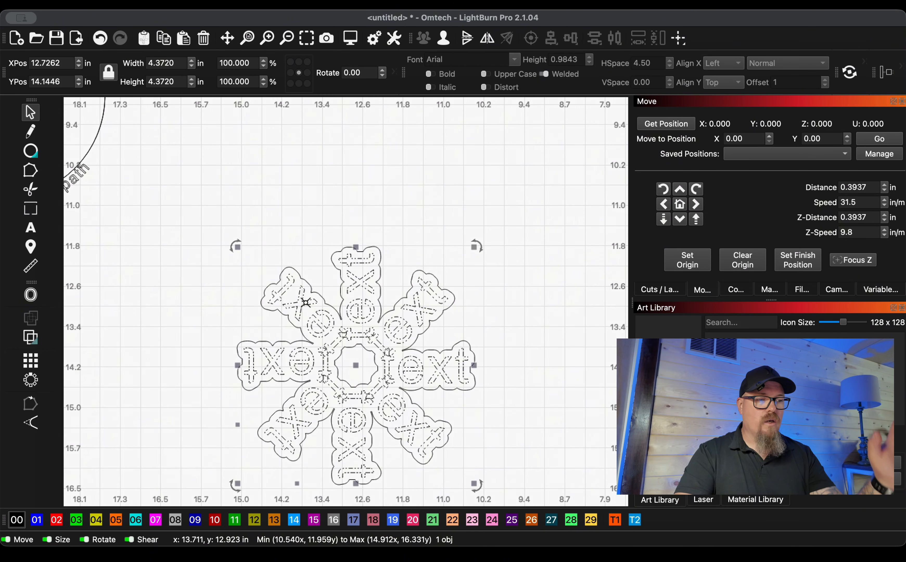
pyautogui.click(389, 245)
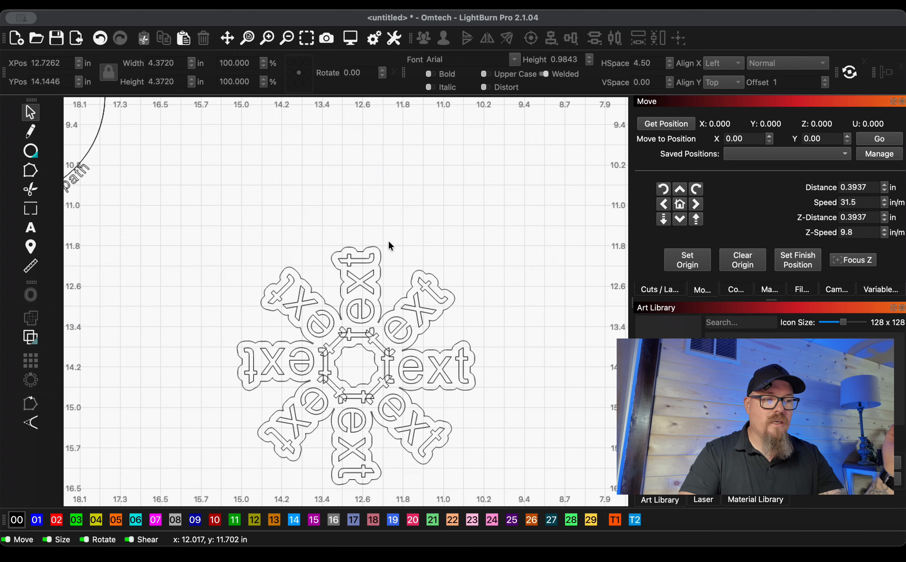
pyautogui.click(381, 248)
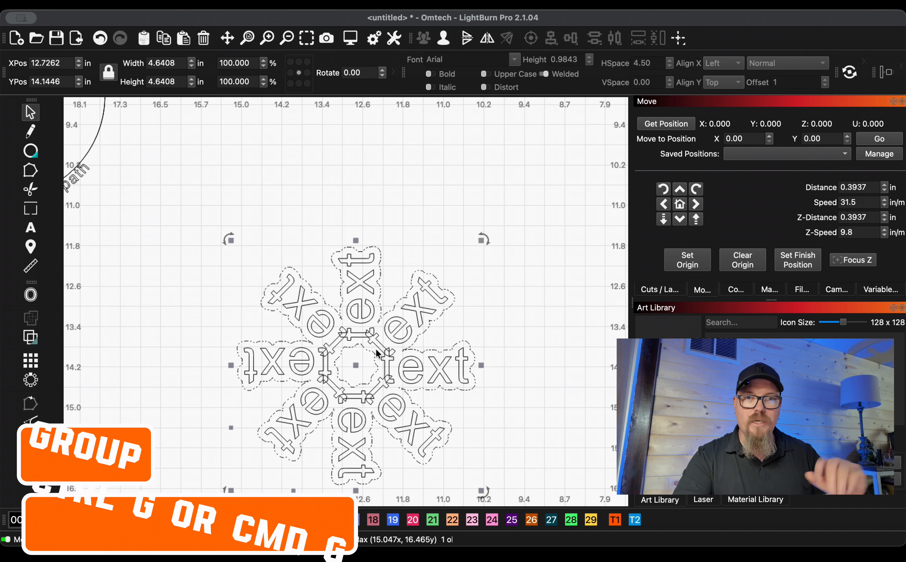
pyautogui.click(507, 300)
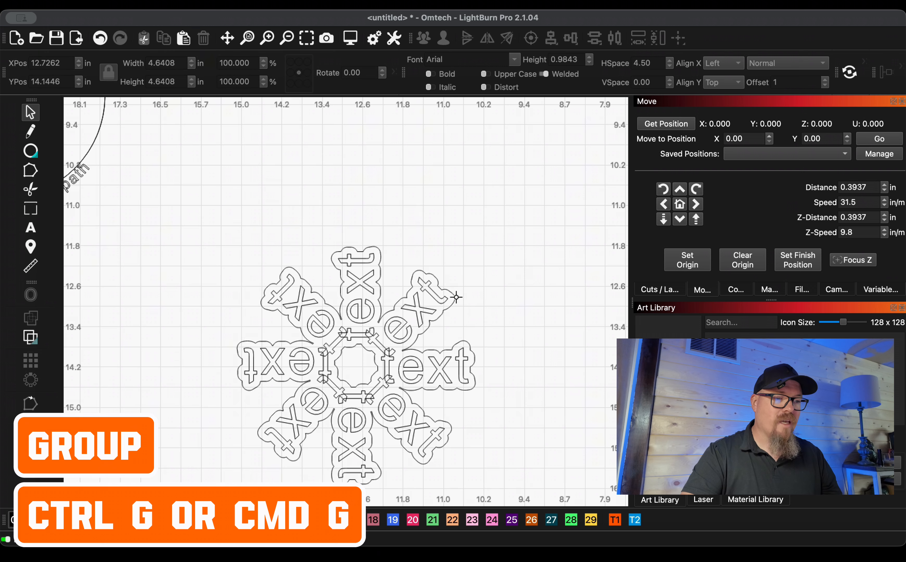
pyautogui.click(453, 297)
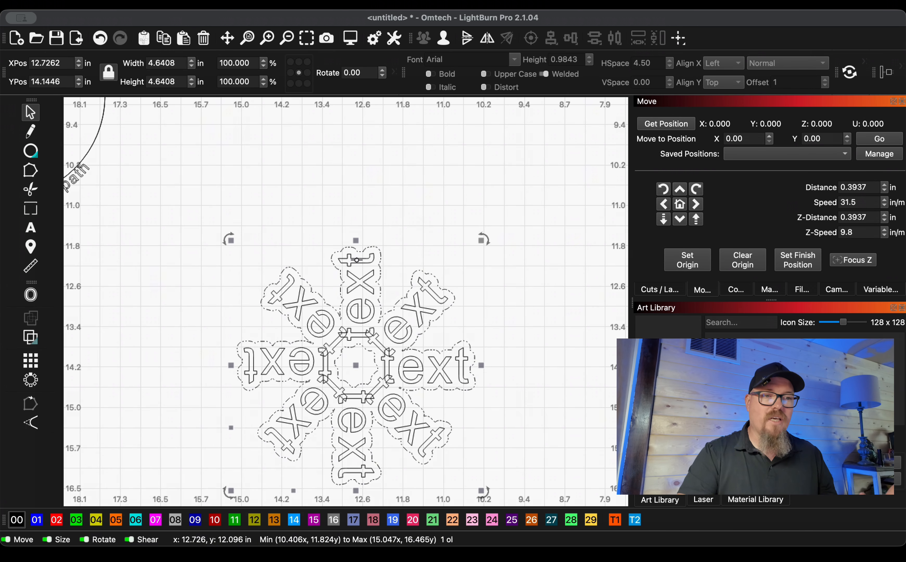
# Assign the grouped text ring inside the outline to the red 02 layer in Fill mode.
pyautogui.click(645, 289)
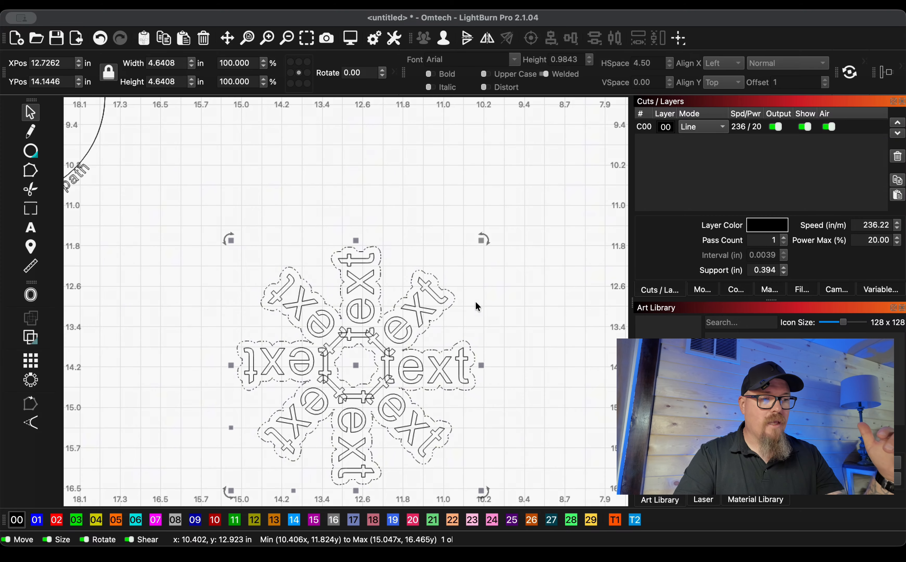
pyautogui.click(439, 300)
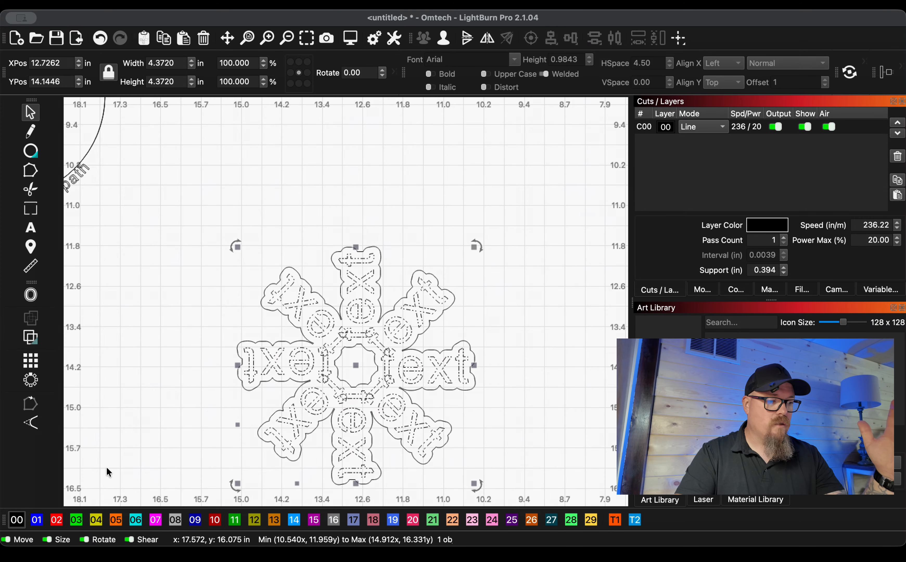
pyautogui.click(57, 519)
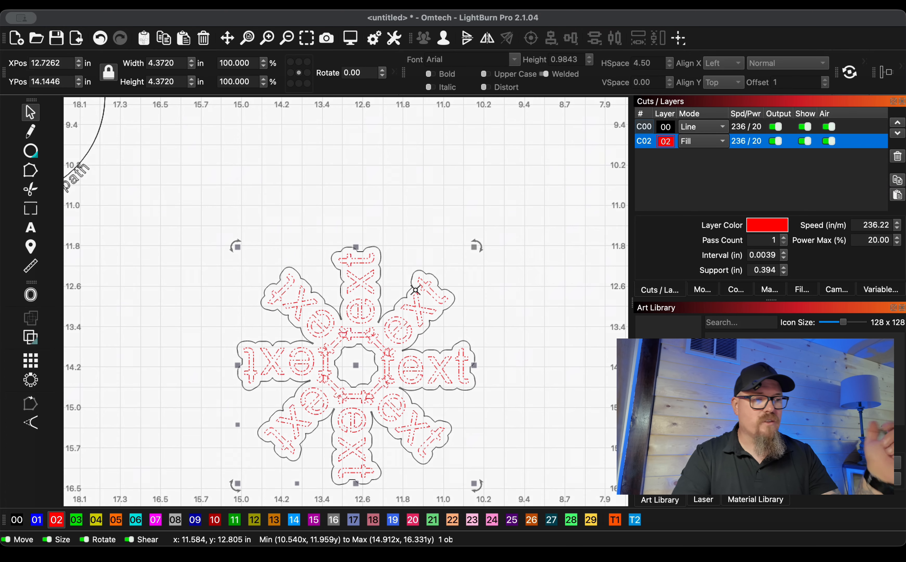
# Move the text ring and its outline together to about X 12.02, Y 11.82 in and preview the job.
pyautogui.moveTo(358, 365)
pyautogui.mouseDown()
pyautogui.moveTo(395, 227)
pyautogui.moveTo(354, 364)
pyautogui.mouseUp()
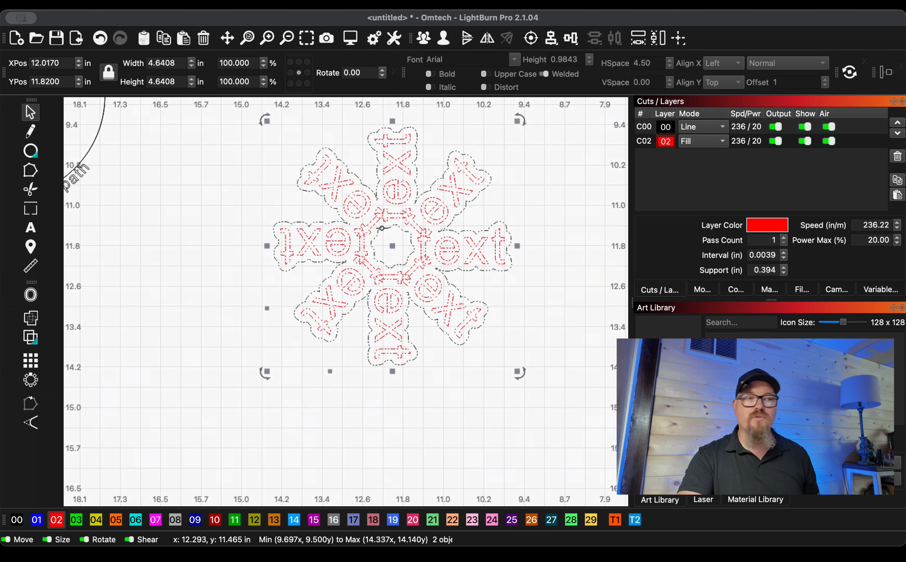
pyautogui.scroll(-3, 381, 228)
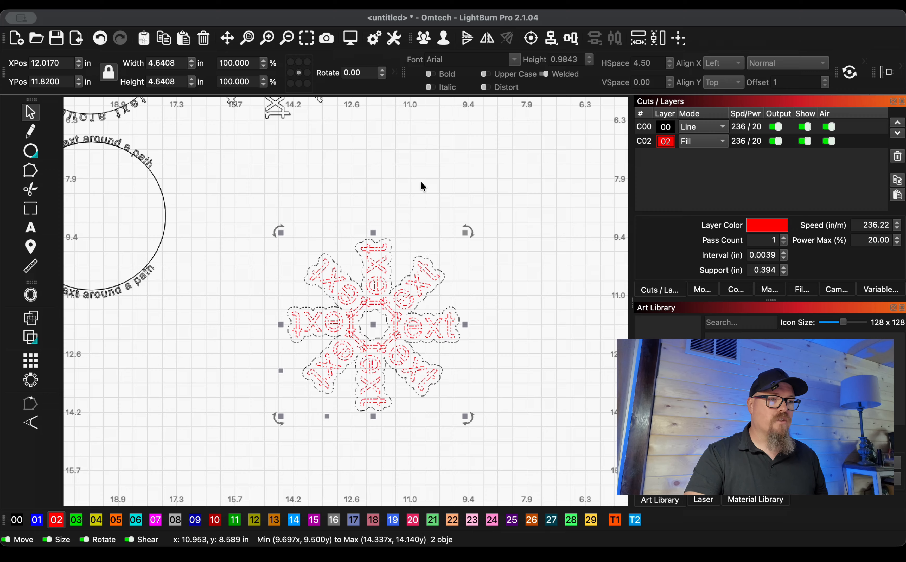
pyautogui.click(347, 39)
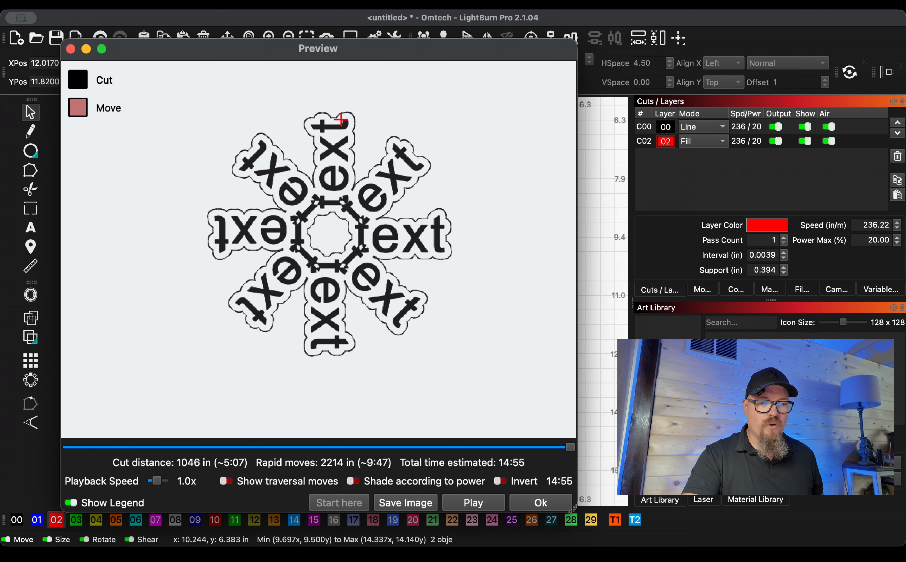